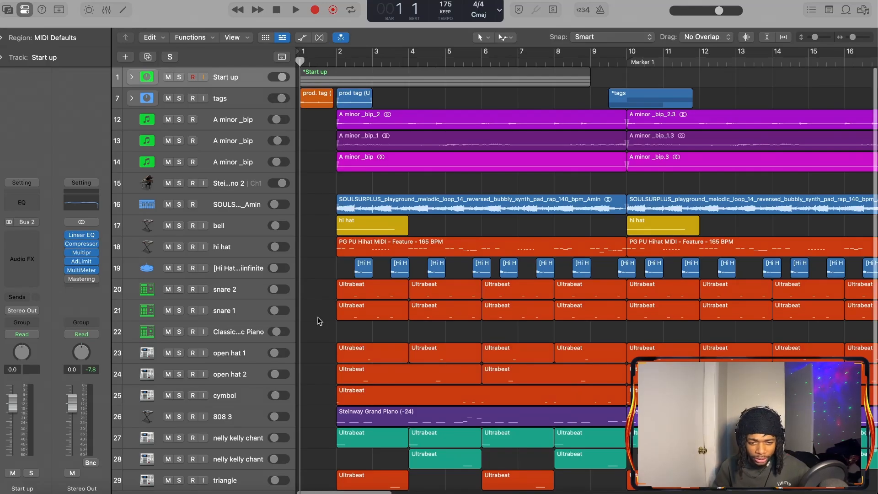
# Expand the Start up track stack and solo its Steinway Piano 2 track
pyautogui.scroll(-3, 319, 321)
pyautogui.scroll(3, 320, 321)
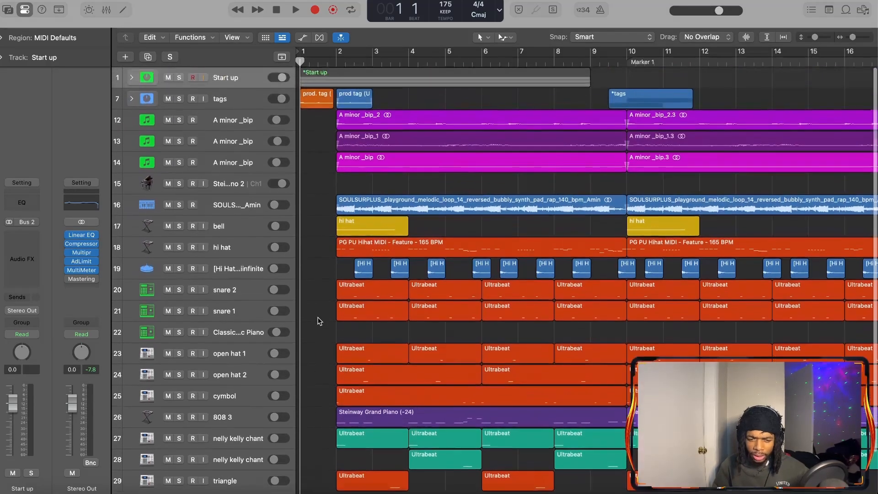
pyautogui.scroll(-5, 320, 321)
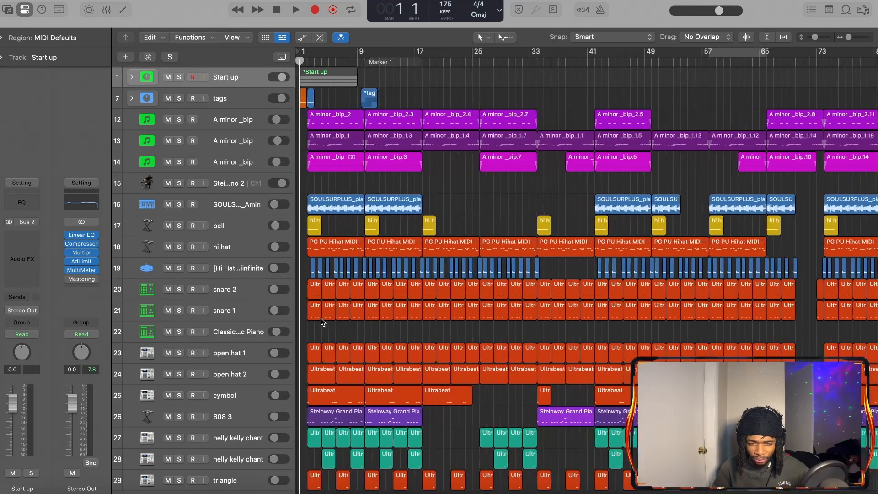
pyautogui.scroll(5, 322, 321)
pyautogui.scroll(-4, 320, 318)
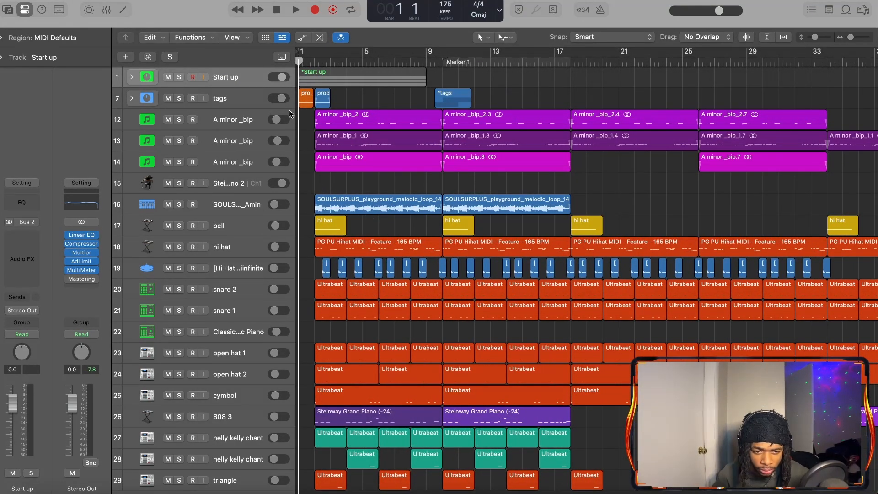
pyautogui.click(131, 76)
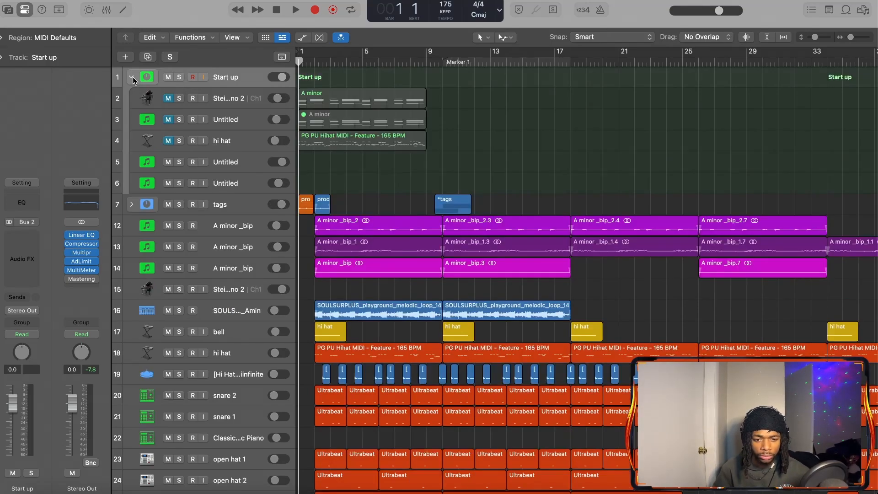
pyautogui.click(180, 98)
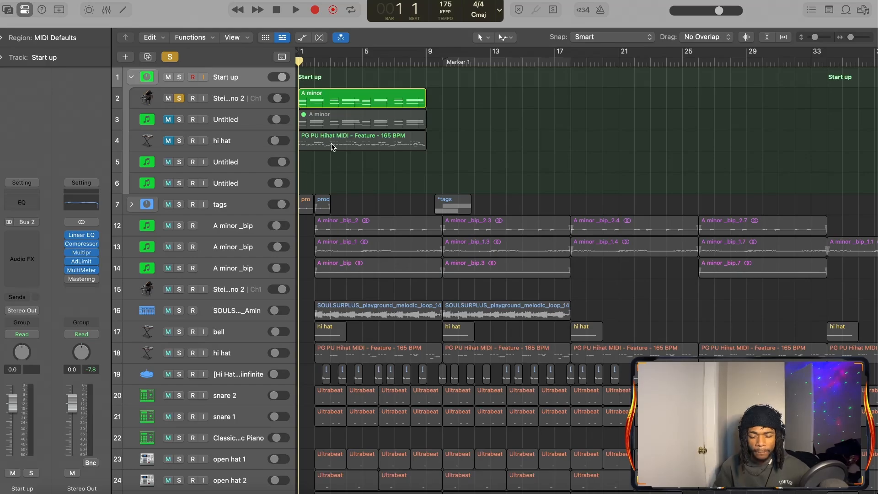
pyautogui.click(257, 97)
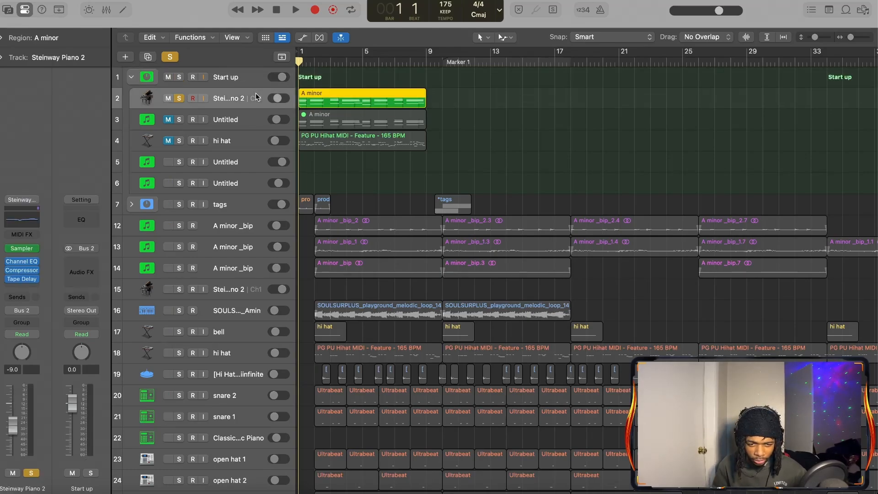
# Examine the Steinway Piano 2 track's A minor region in the Piano Roll while playing it through, and close the editor
pyautogui.press('e')
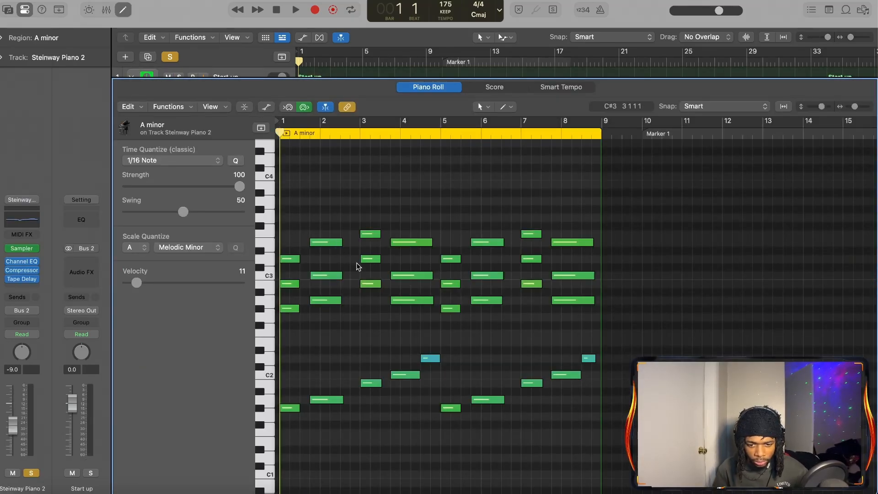
pyautogui.press('space')
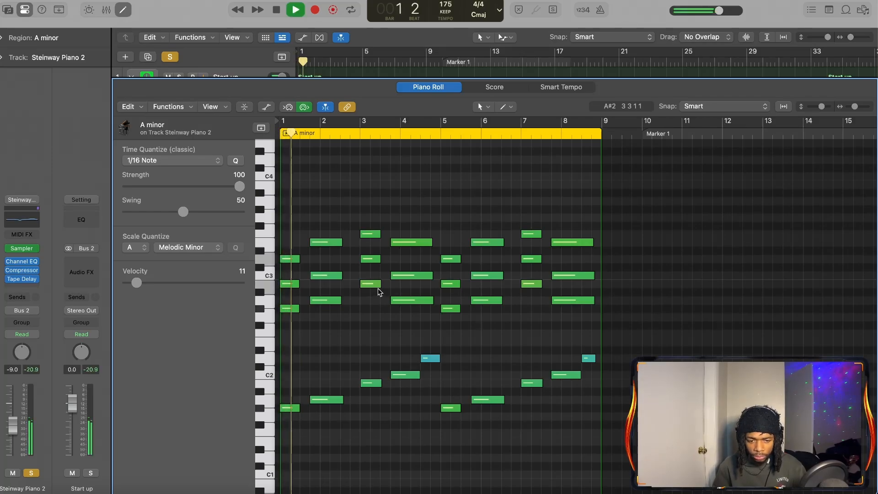
pyautogui.scroll(5, 362, 387)
pyautogui.scroll(-3, 361, 387)
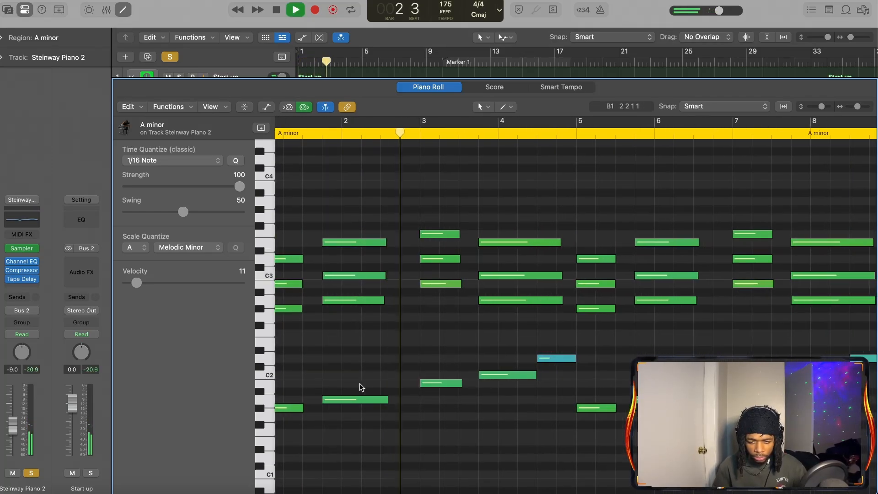
pyautogui.scroll(-3, 361, 387)
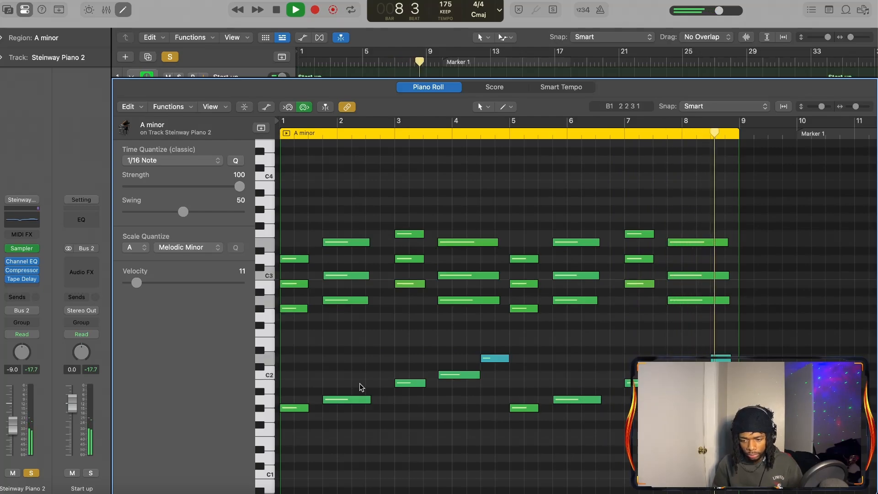
pyautogui.press('space')
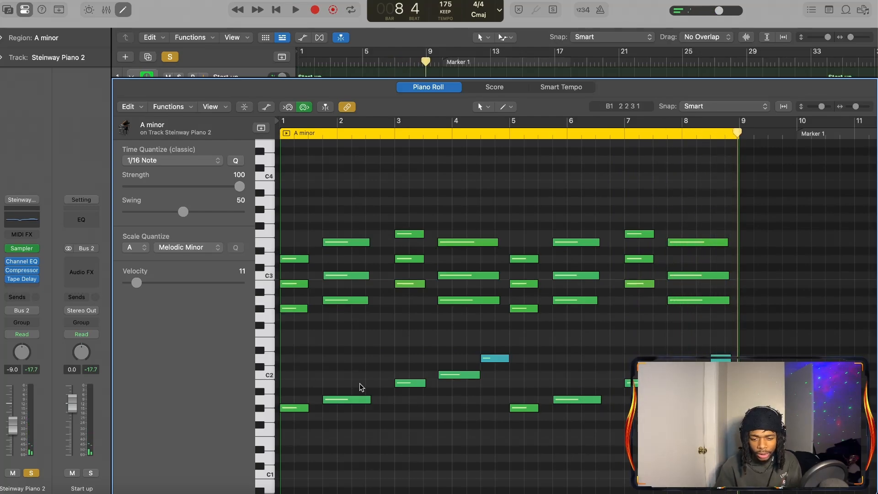
pyautogui.press('e')
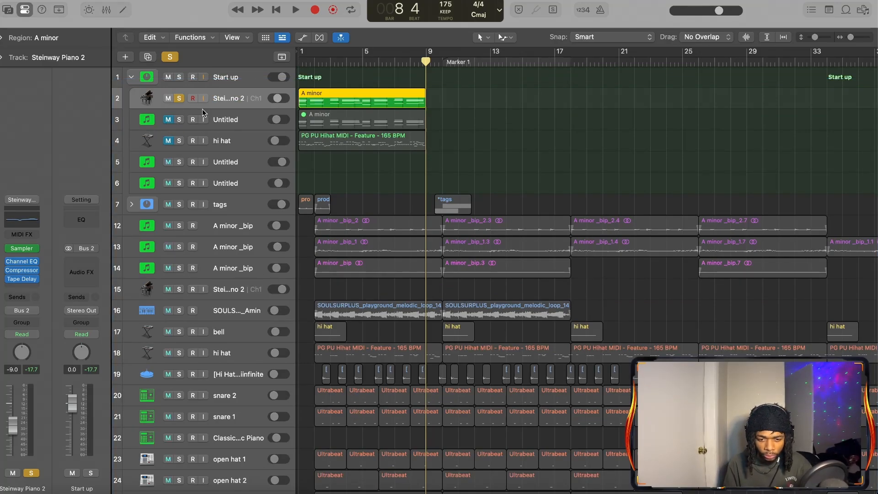
# Solo Untitled track 3 and play its A minor region from the start, with the track rows enlarged vertically
pyautogui.click(225, 113)
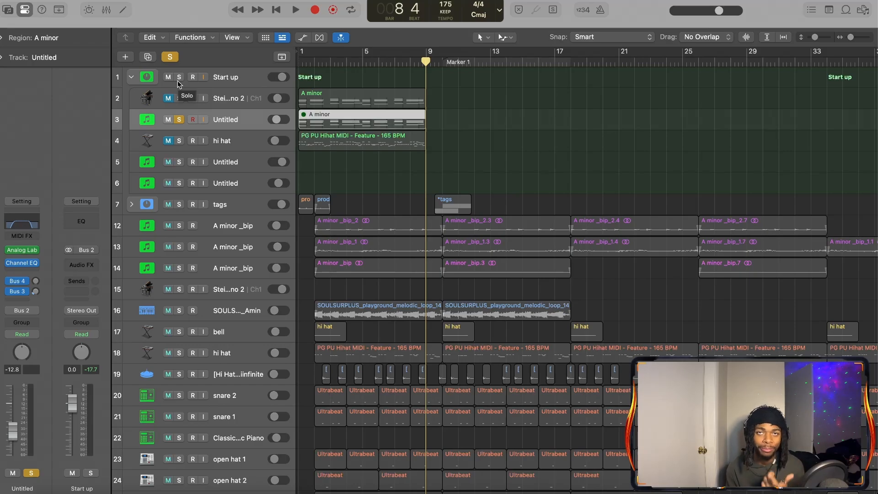
pyautogui.click(18, 40)
pyautogui.click(57, 53)
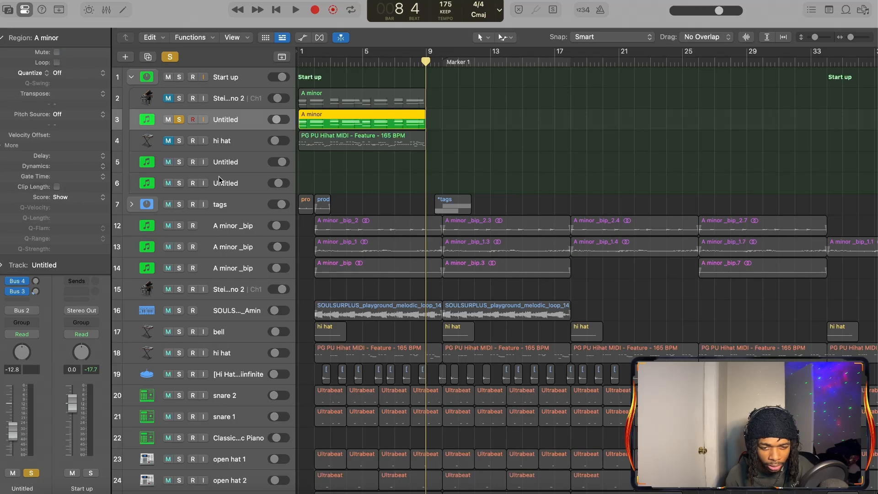
pyautogui.press('Return')
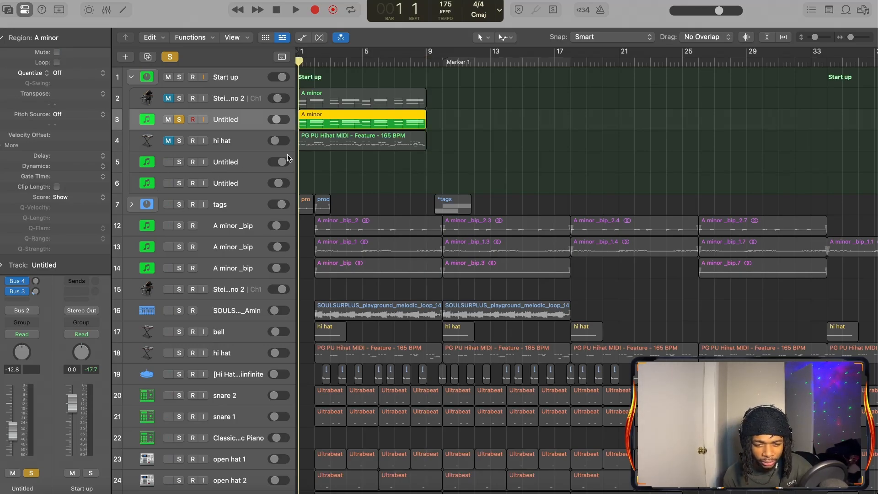
pyautogui.press('space')
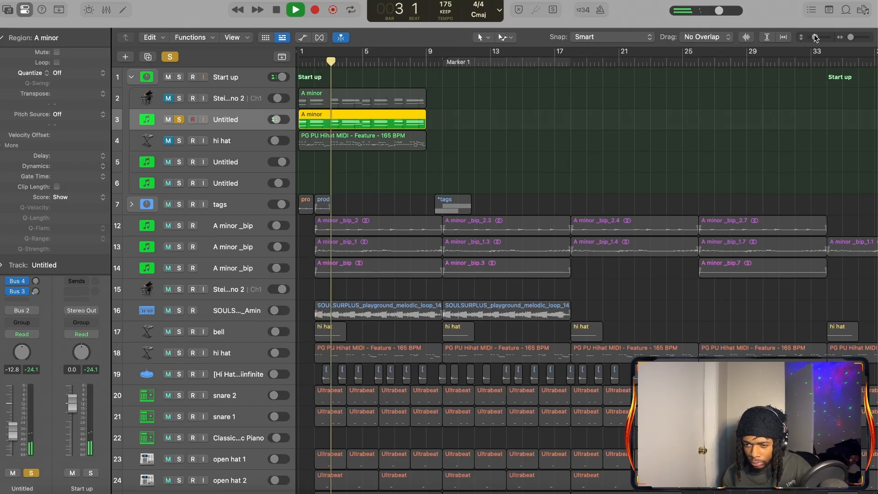
pyautogui.moveTo(816, 39); pyautogui.dragTo(818, 39)
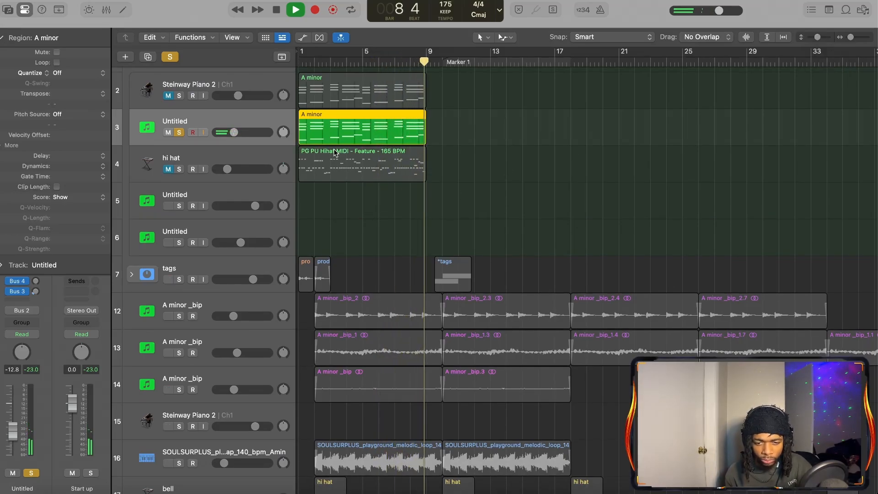
pyautogui.press('space')
# Inspect track 3's A minor region in the Piano Roll, auditioning the three upper notes of its first chord
pyautogui.press('e')
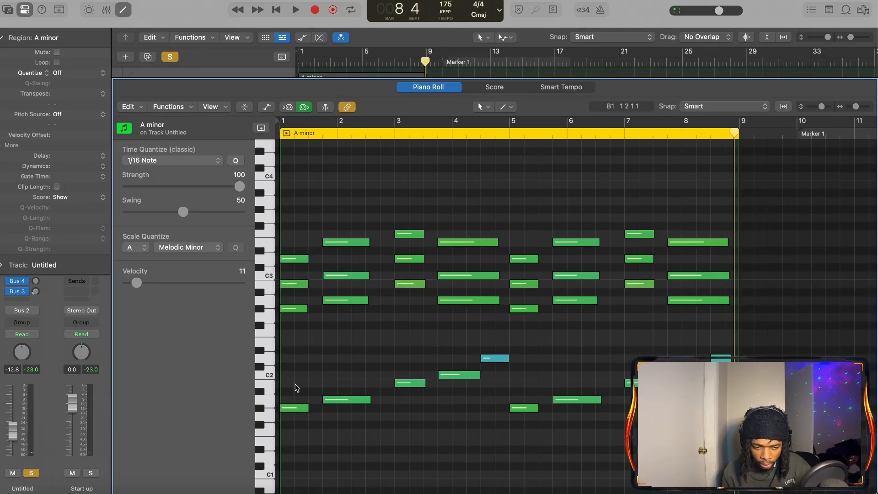
pyautogui.scroll(10, 310, 355)
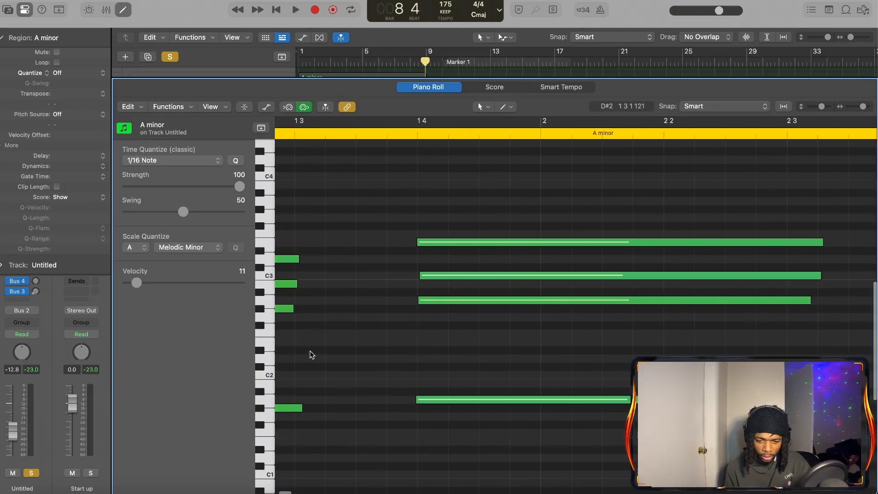
pyautogui.scroll(-12, 310, 355)
pyautogui.scroll(3, 314, 355)
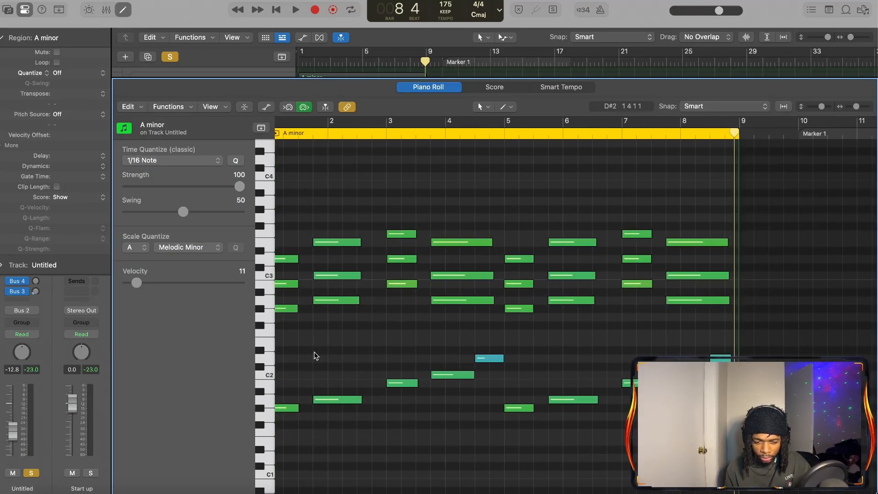
pyautogui.moveTo(298, 354); pyautogui.dragTo(297, 185)
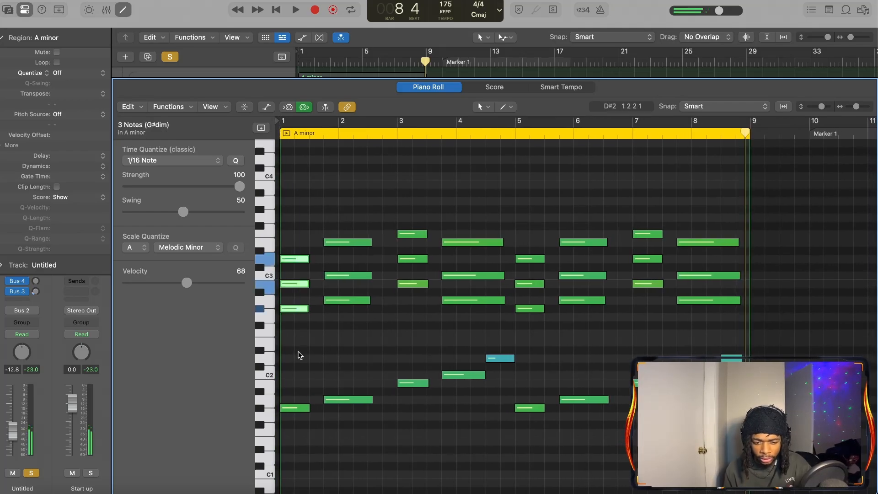
pyautogui.click(301, 349)
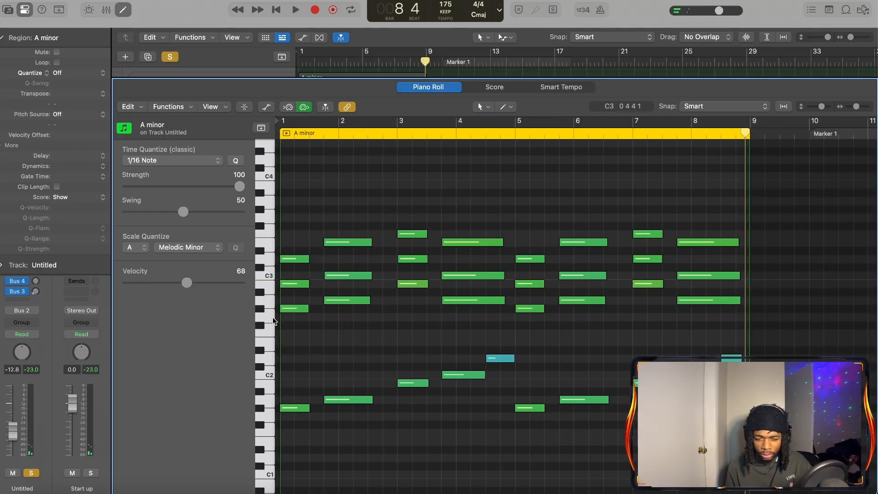
# Try one note from each of the first four chords an octave lower, shifting each back up, and close the Piano Roll
pyautogui.click(295, 308)
pyautogui.hotkey('alt', 'shift', 'Down')
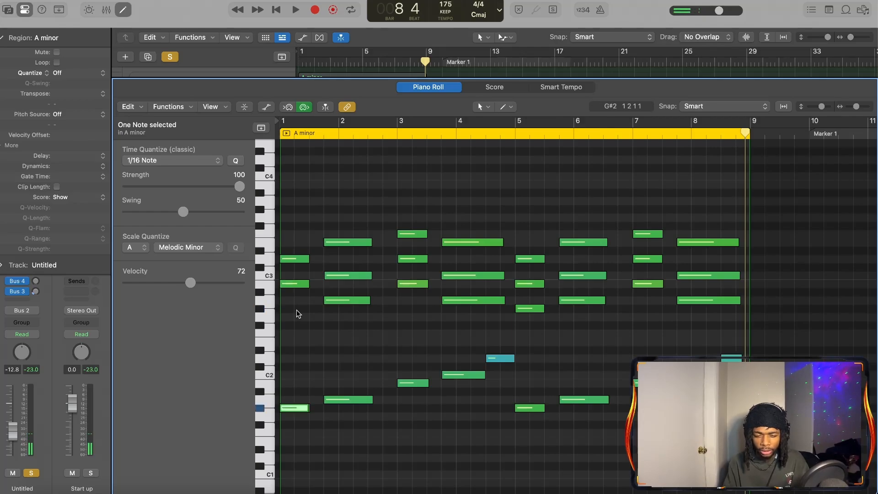
pyautogui.hotkey('alt', 'shift', 'Up')
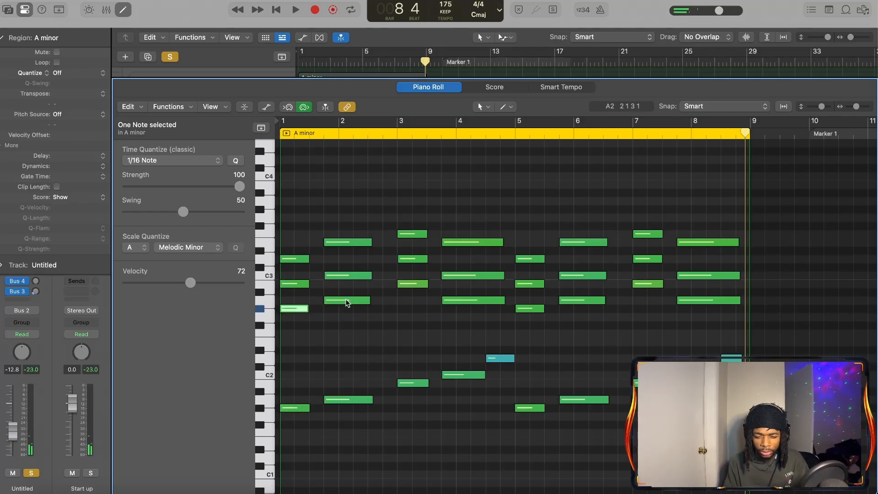
pyautogui.click(348, 301)
pyautogui.hotkey('alt', 'shift', 'Down')
pyautogui.hotkey('alt', 'shift', 'Up')
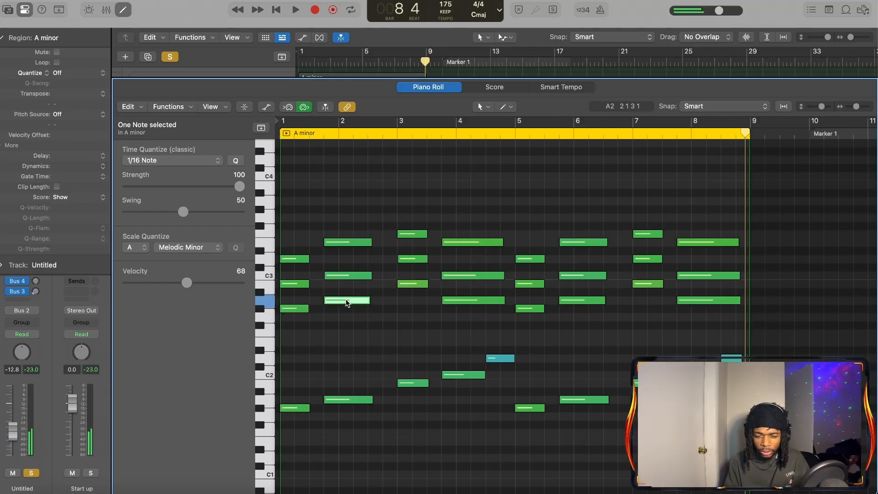
pyautogui.click(406, 284)
pyautogui.hotkey('alt', 'shift', 'Down')
pyautogui.hotkey('alt', 'shift', 'Up')
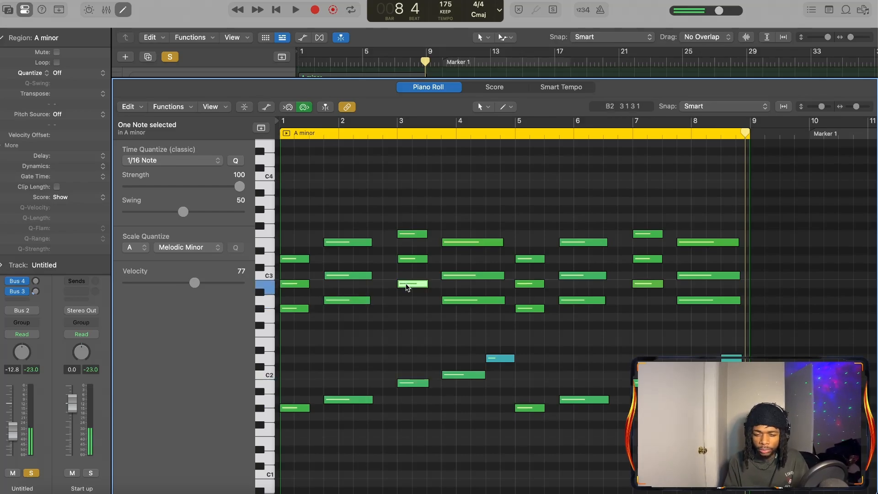
pyautogui.click(463, 277)
pyautogui.hotkey('alt', 'shift', 'Down')
pyautogui.hotkey('alt', 'shift', 'Up')
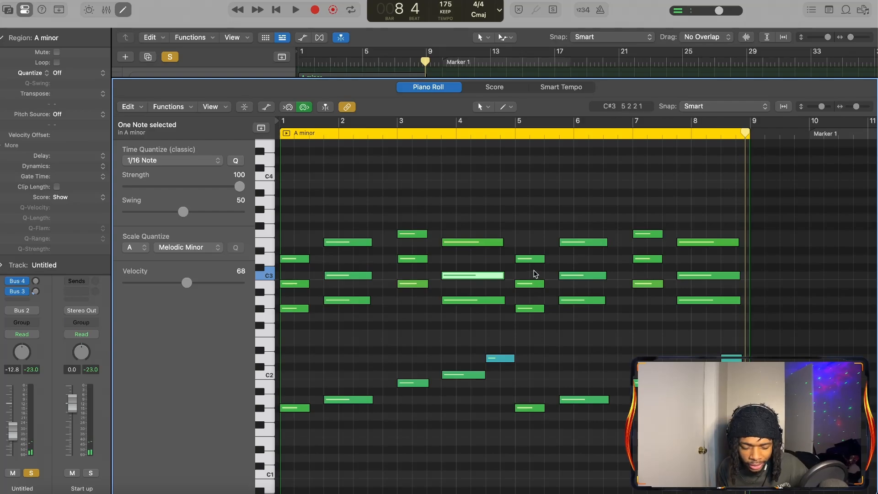
pyautogui.press('p')
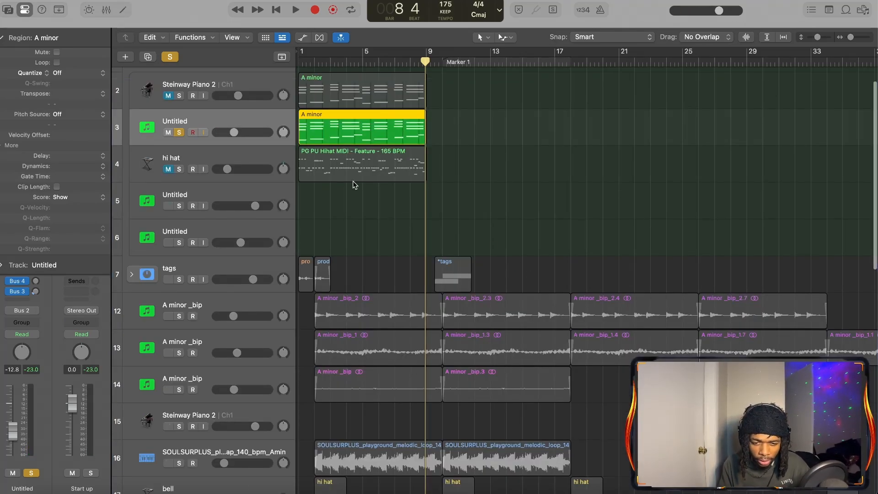
# Copy the A minor region from Untitled track 5 to Untitled track 6 and delete the original on track 5
pyautogui.scroll(5, 353, 181)
pyautogui.scroll(-6, 353, 182)
pyautogui.scroll(-2, 353, 181)
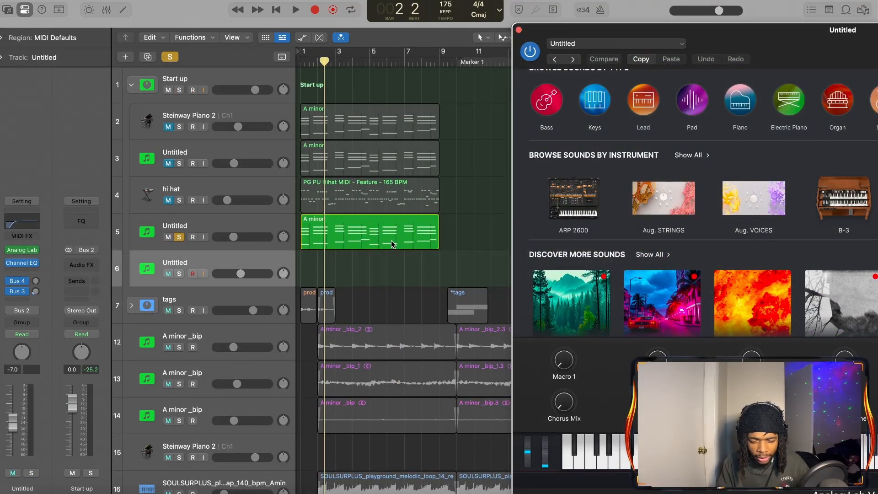
pyautogui.moveTo(392, 243); pyautogui.dragTo(389, 268)
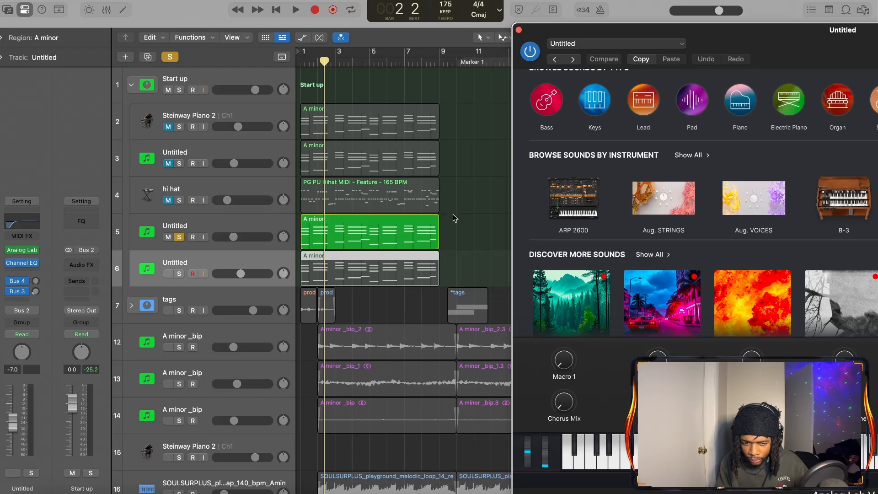
pyautogui.click(274, 220)
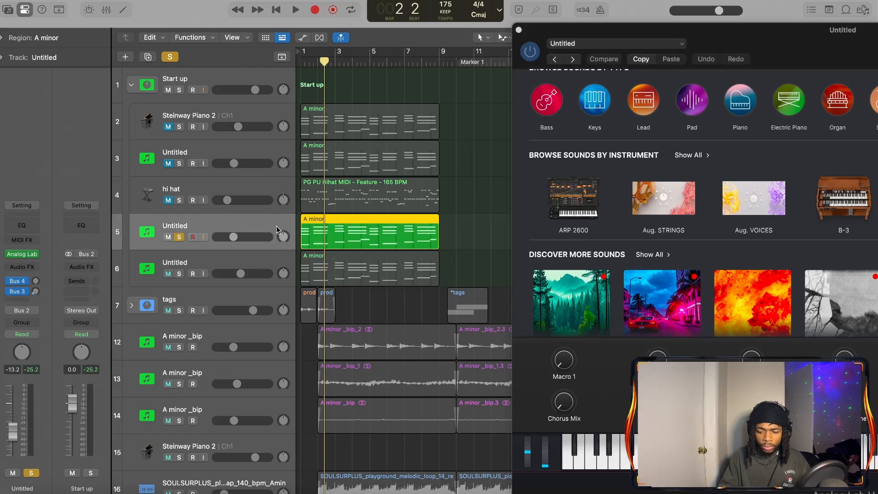
pyautogui.press('Delete')
# Solo Untitled track 6, set its volume to -14.0, and play its A minor region from the start
pyautogui.click(196, 274)
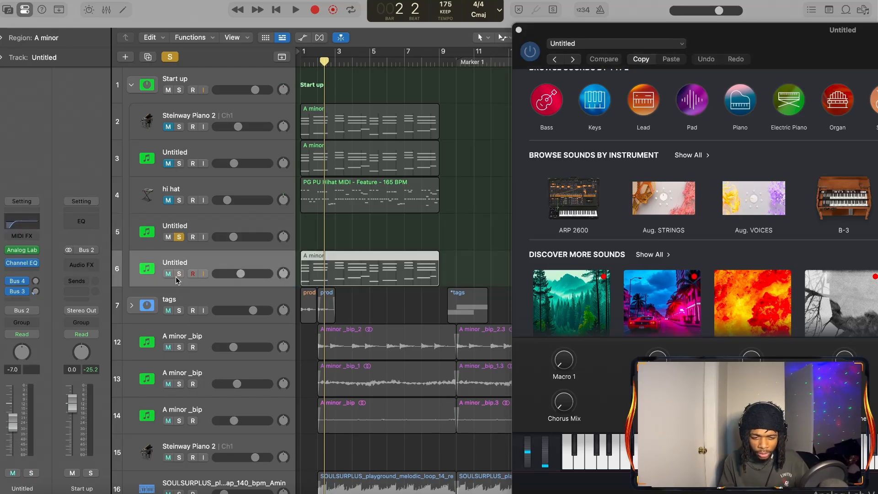
pyautogui.click(179, 274)
pyautogui.press('Return')
pyautogui.moveTo(240, 273); pyautogui.dragTo(229, 273)
pyautogui.press('space')
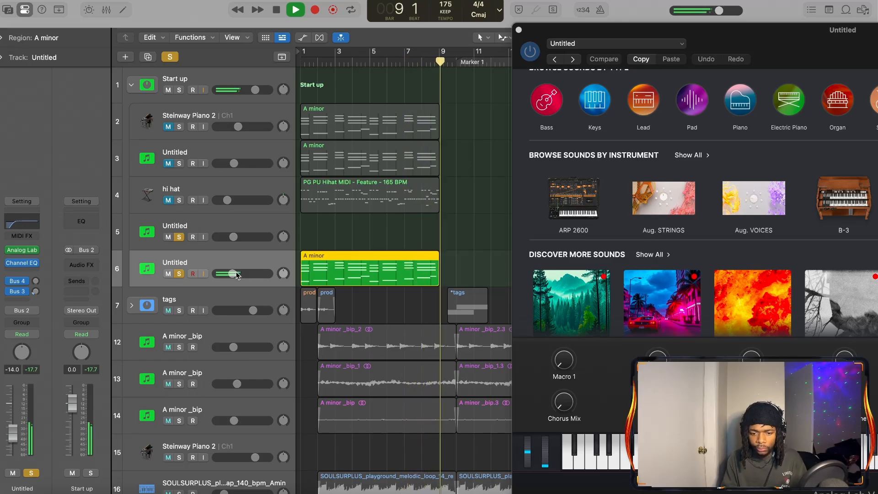
pyautogui.press('space')
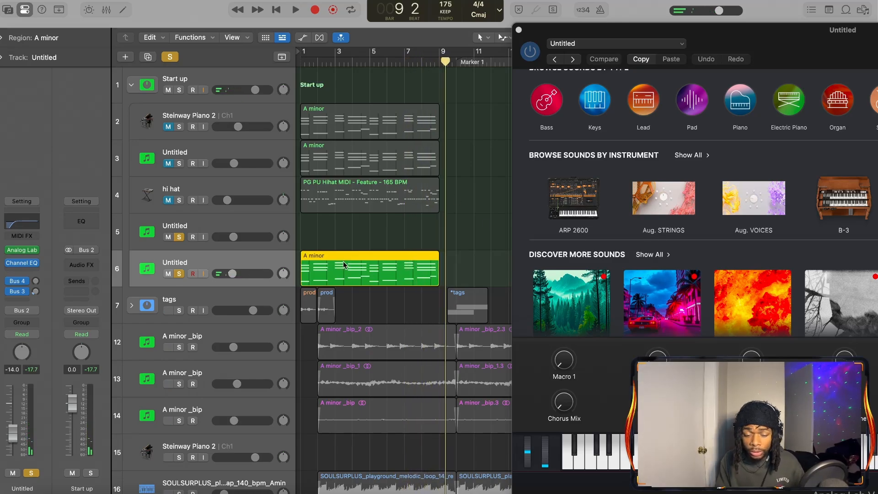
pyautogui.click(519, 30)
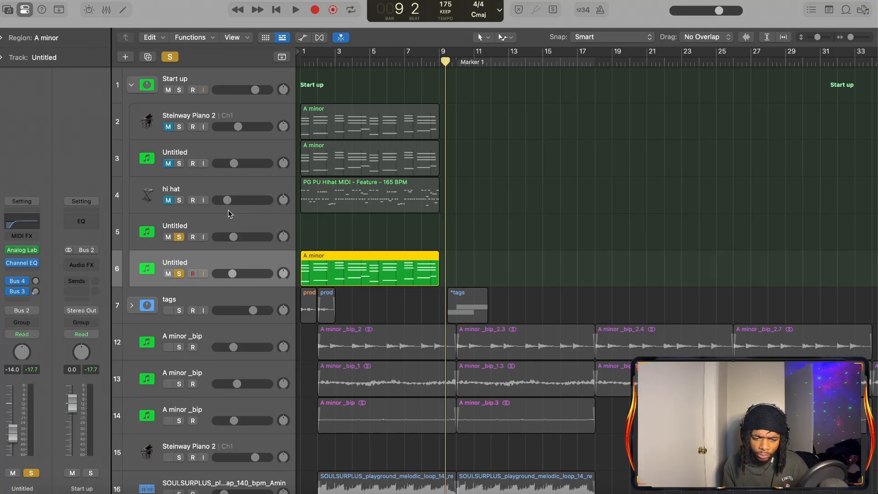
# Solo the three A minor _bip tracks, 12 to 14, below the tags stack
pyautogui.scroll(-1, 256, 266)
pyautogui.scroll(1, 259, 272)
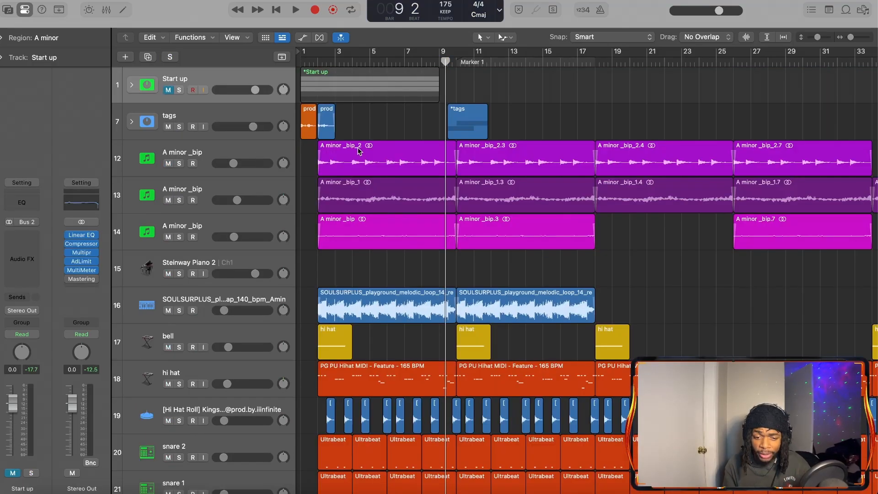
pyautogui.click(179, 164)
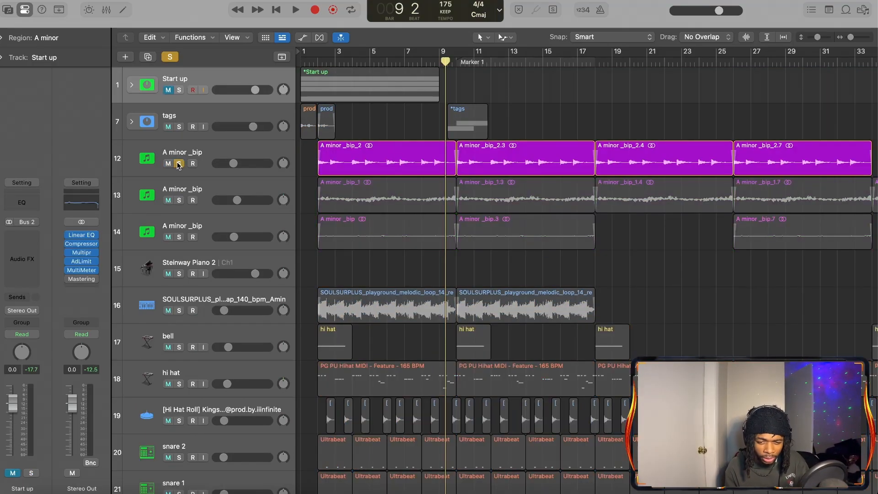
pyautogui.click(179, 201)
pyautogui.click(179, 237)
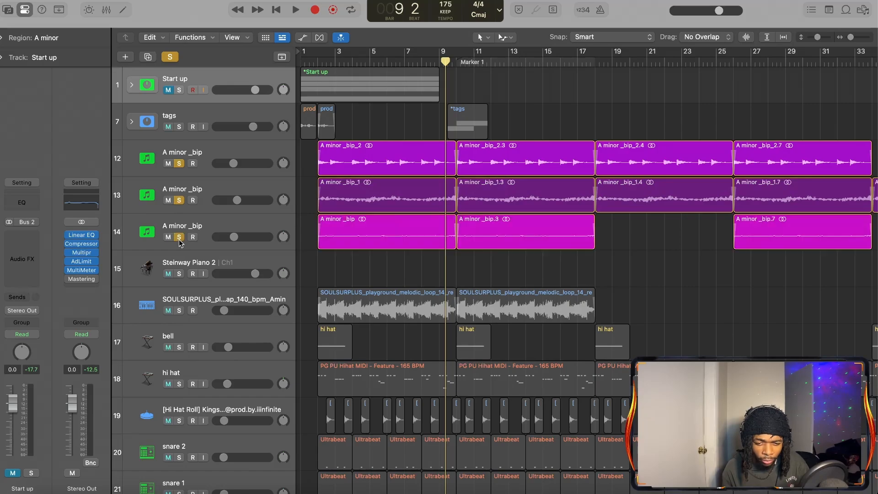
# Play the soloed A minor _bip tracks from bar 2, dropping track 12's solo partway and restoring it after stopping playback
pyautogui.scroll(1, 327, 258)
pyautogui.scroll(3, 327, 257)
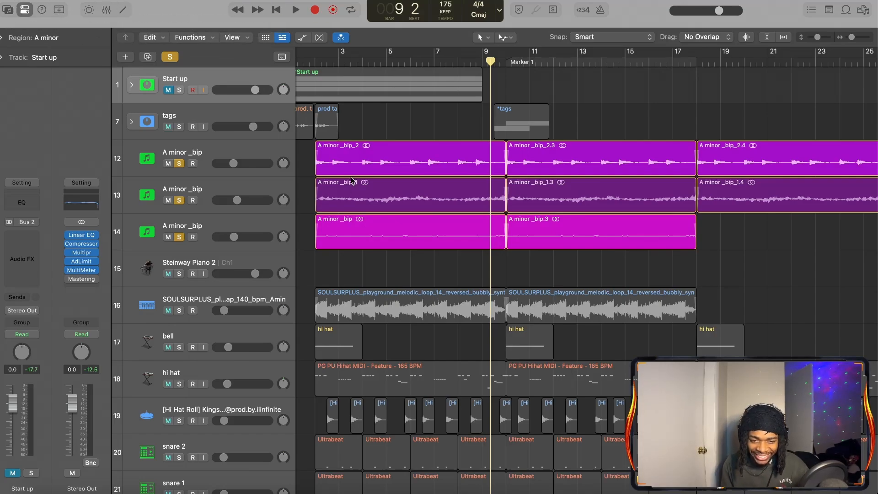
pyautogui.hscroll(-2, 347, 137)
pyautogui.click(323, 62)
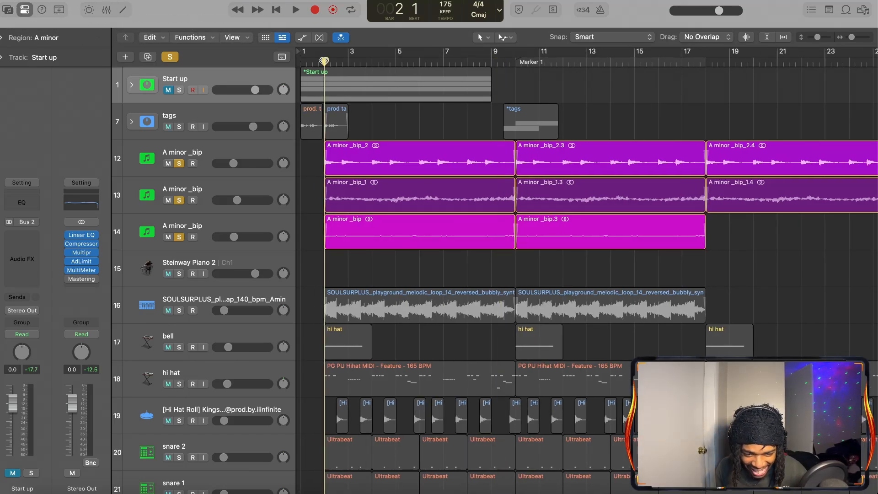
pyautogui.press('space')
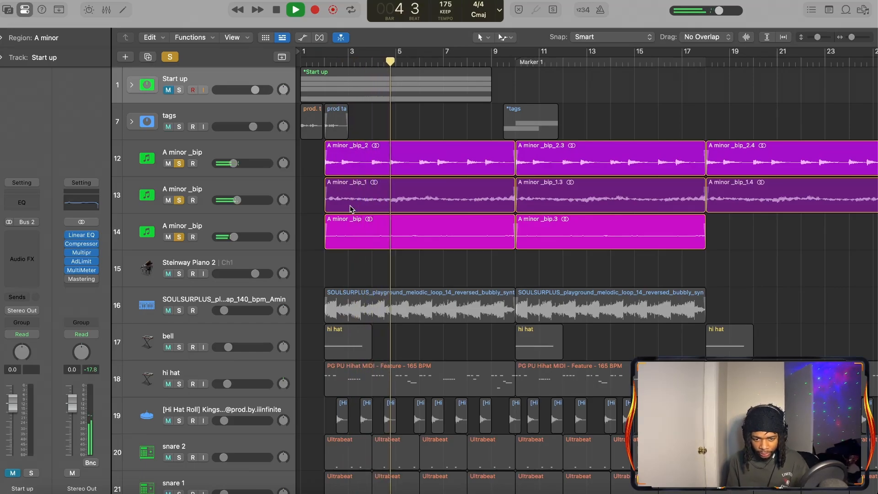
pyautogui.click(180, 163)
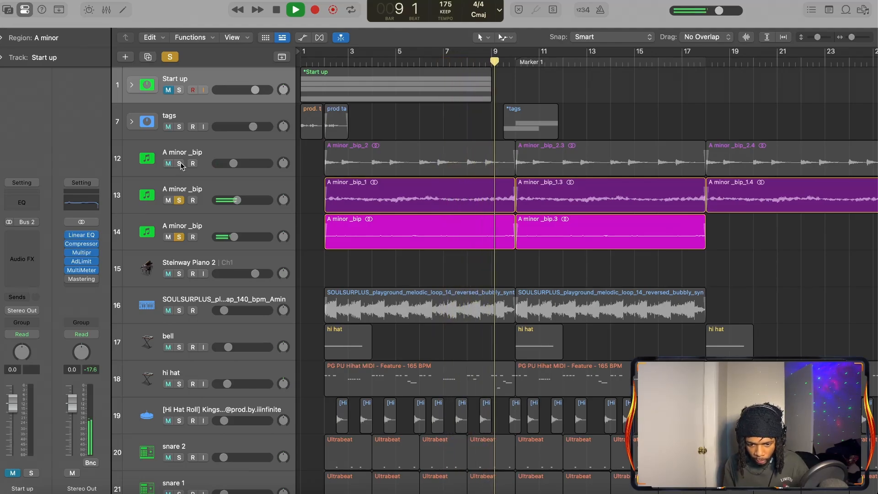
pyautogui.press('space')
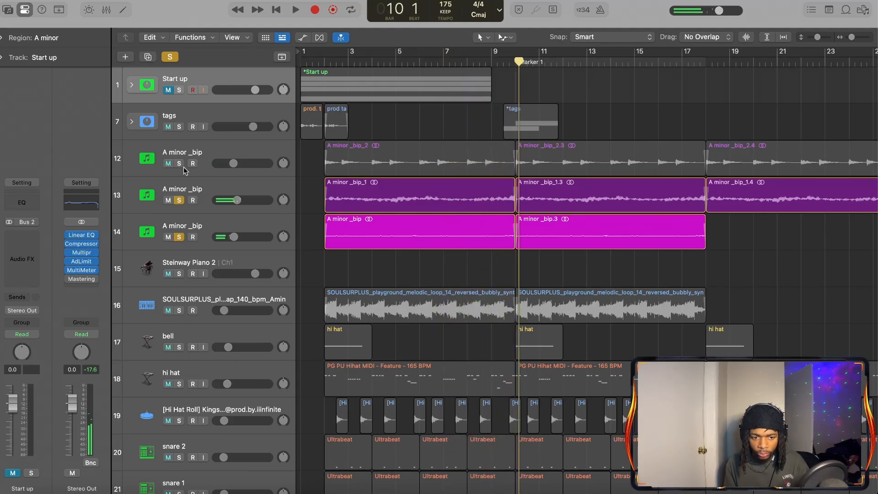
pyautogui.click(179, 164)
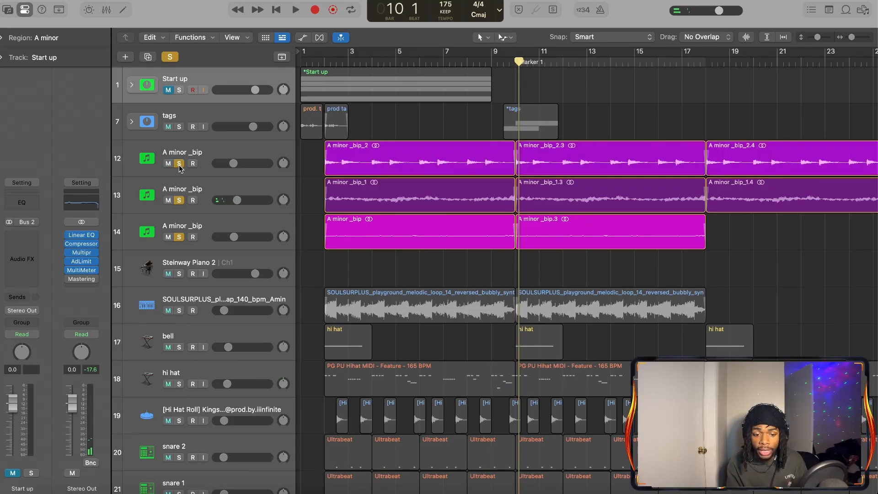
# Solo only the SOULSURPLUS melodic loop on track 16 and play it from the start up to bar 10
pyautogui.click(180, 311)
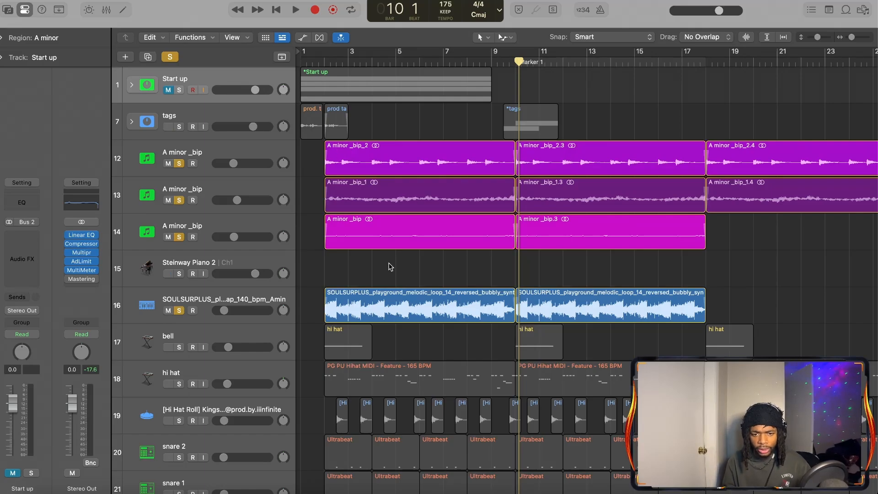
pyautogui.click(326, 63)
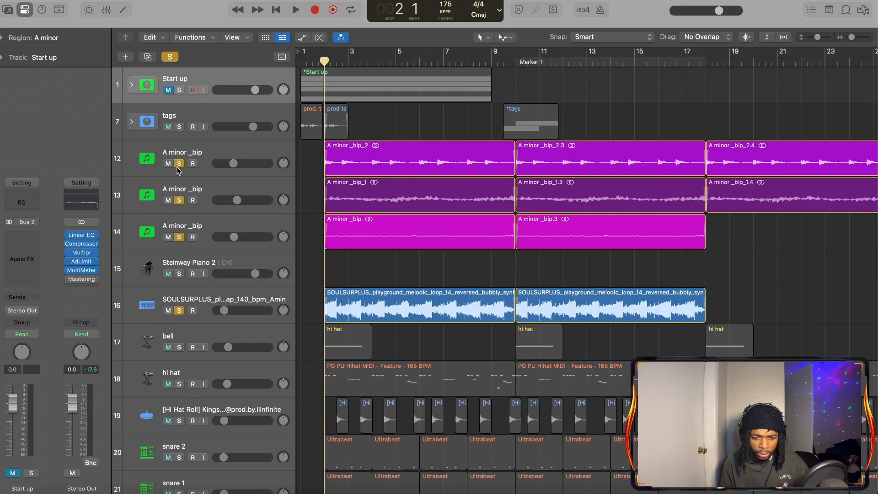
pyautogui.moveTo(179, 165); pyautogui.dragTo(179, 224)
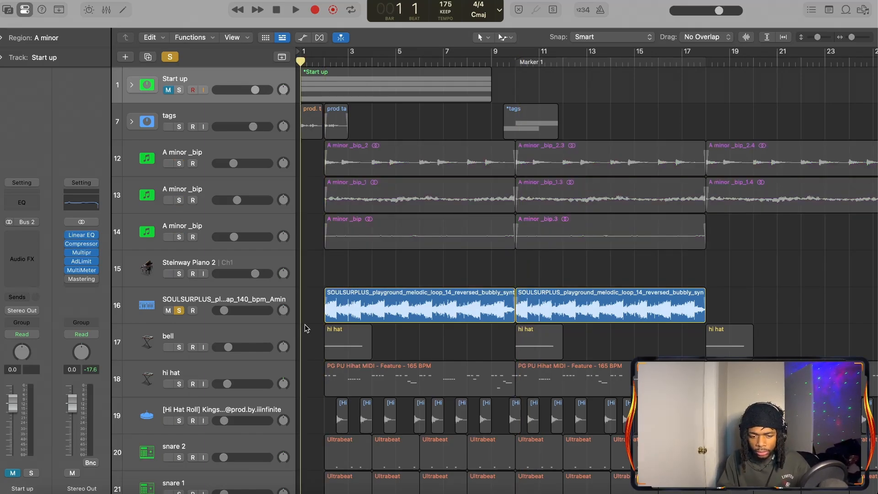
pyautogui.press('space')
pyautogui.scroll(4, 311, 322)
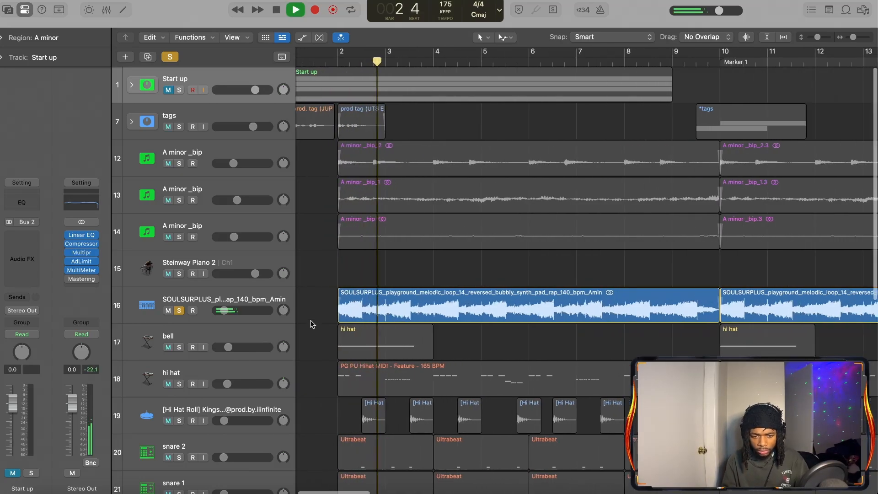
pyautogui.scroll(-5, 316, 322)
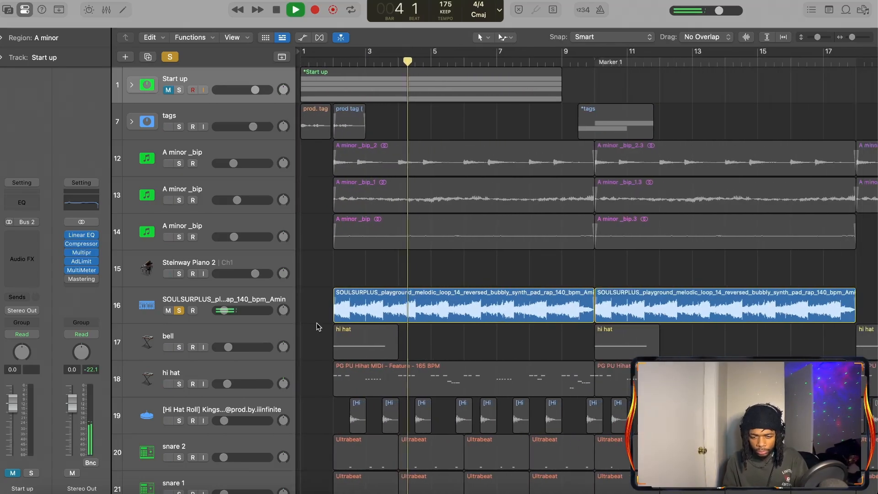
pyautogui.scroll(-1, 319, 326)
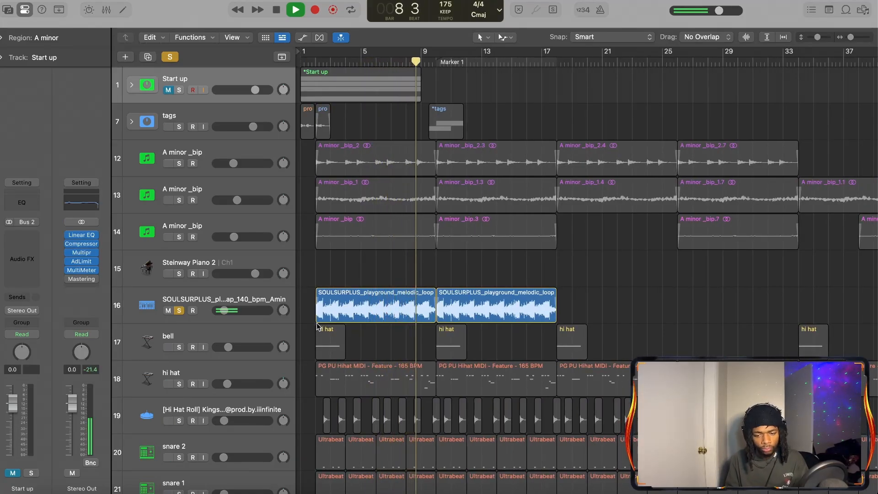
pyautogui.press('space')
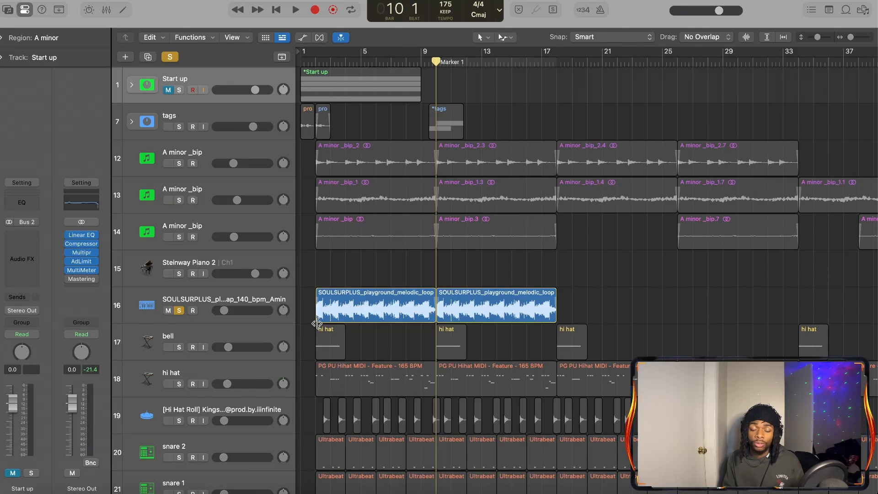
# Clear all active solos in the project
pyautogui.scroll(-5, 316, 323)
pyautogui.scroll(5, 317, 323)
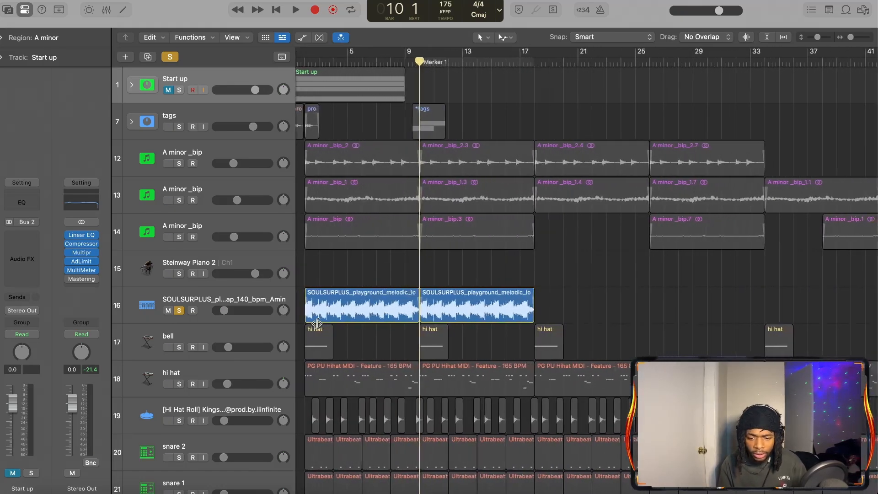
pyautogui.hscroll(-1, 317, 323)
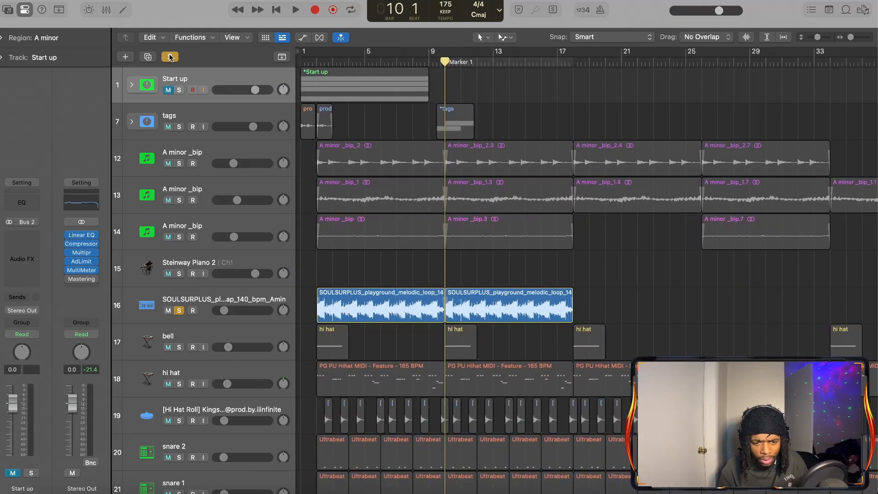
pyautogui.click(170, 57)
# Open the hi hat regions of track 18 in the Piano Roll, deselect the notes, and examine the note and roll pattern
pyautogui.scroll(-5, 322, 265)
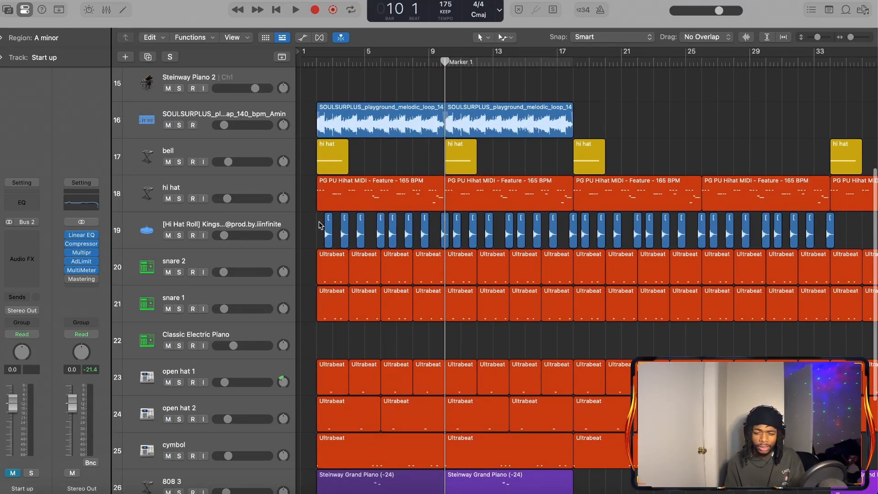
pyautogui.scroll(5, 407, 210)
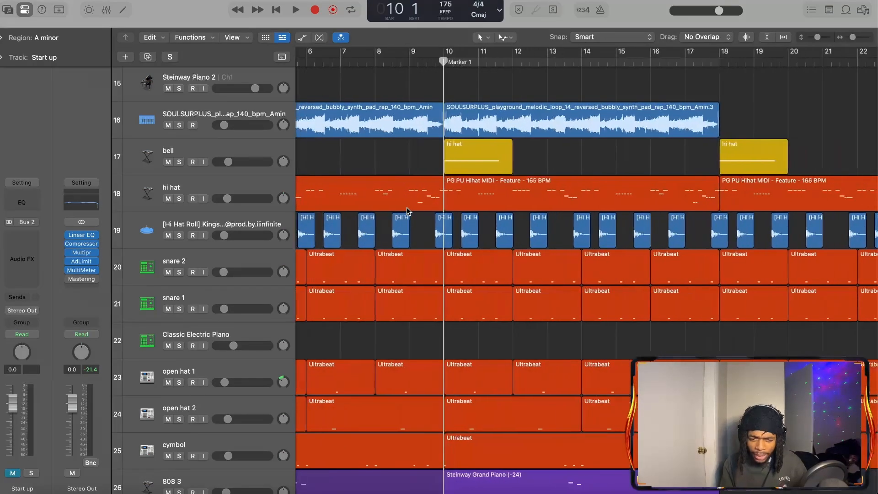
pyautogui.hscroll(-5, 372, 206)
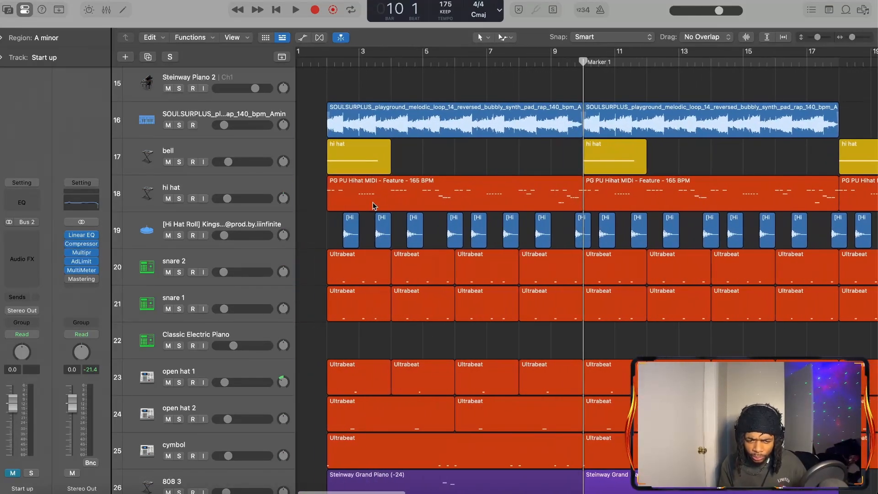
pyautogui.click(263, 189)
pyautogui.press('e')
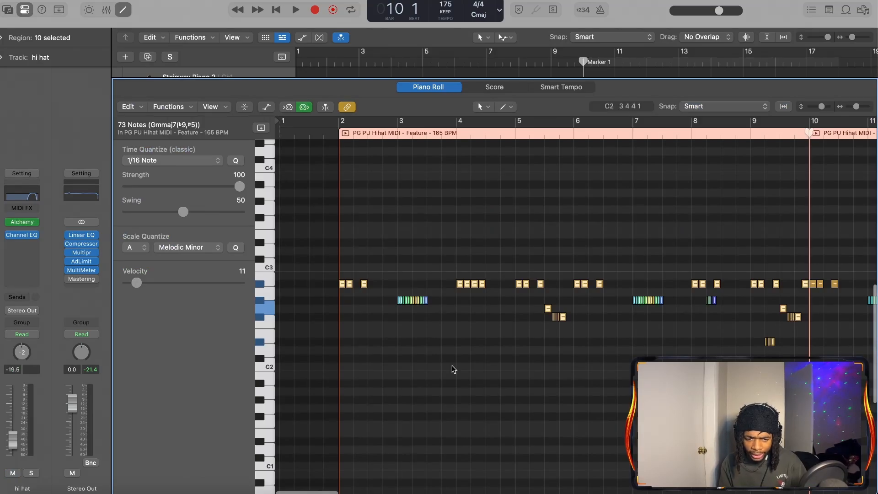
pyautogui.click(452, 369)
pyautogui.scroll(-5, 457, 369)
pyautogui.scroll(4, 457, 369)
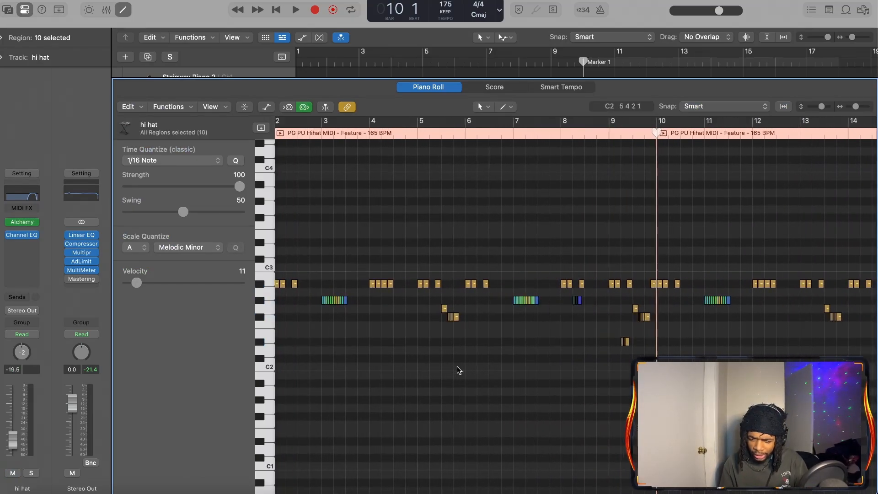
pyautogui.scroll(-2, 458, 369)
pyautogui.scroll(2, 459, 370)
pyautogui.scroll(-3, 458, 371)
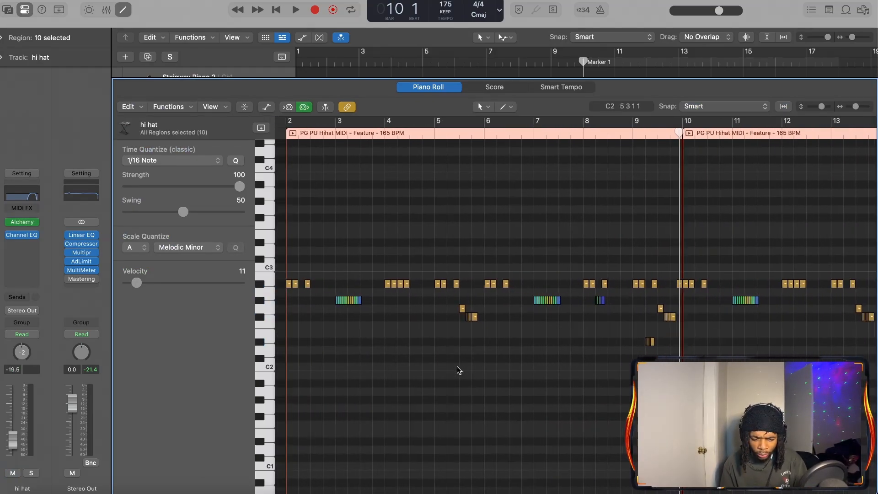
pyautogui.scroll(1, 458, 370)
# Show the Start up stack's hi hat region in the Piano Roll and play it soloed from bar 1 to its end
pyautogui.press('p')
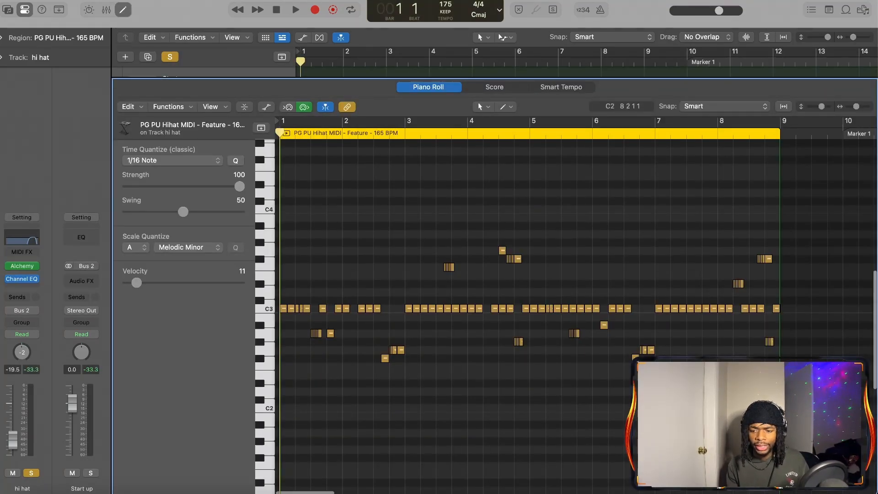
pyautogui.scroll(3, 735, 409)
pyautogui.scroll(-5, 736, 409)
pyautogui.press('space')
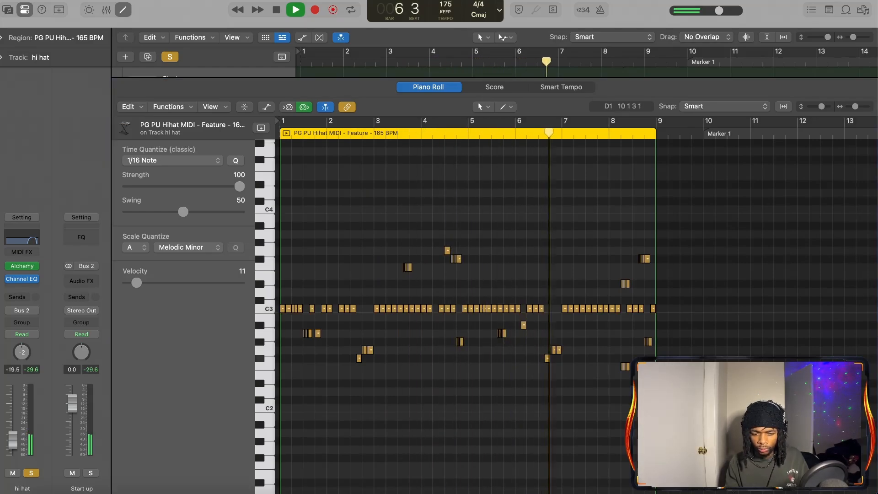
pyautogui.click(629, 464)
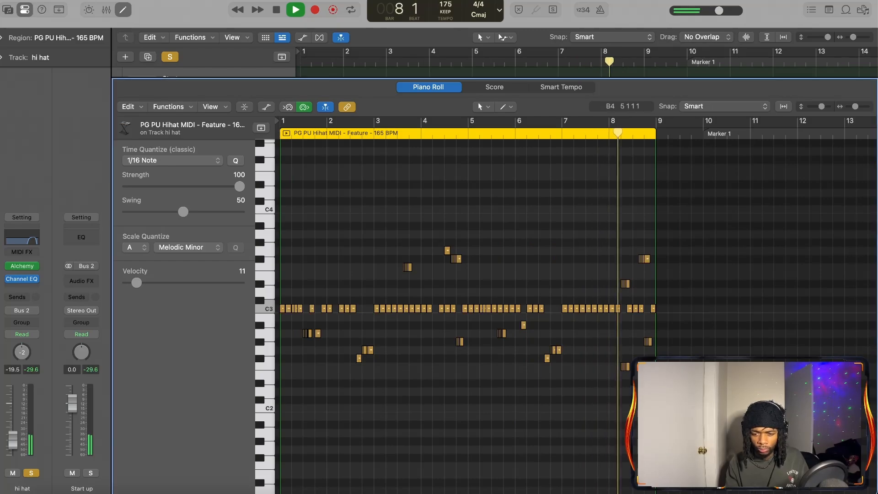
pyautogui.press('space')
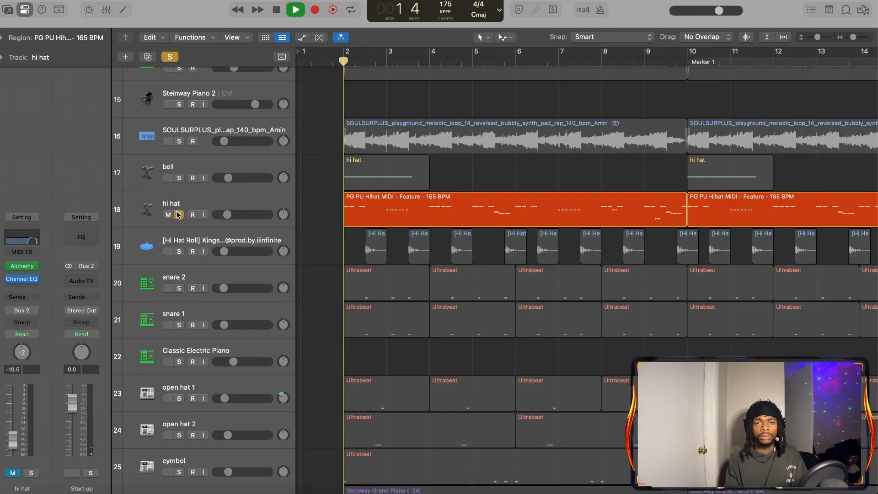
# Solo the hi hat on track 18 and play it from bar 2 past bar 10 with its notes shown in the Piano Roll
pyautogui.click(178, 214)
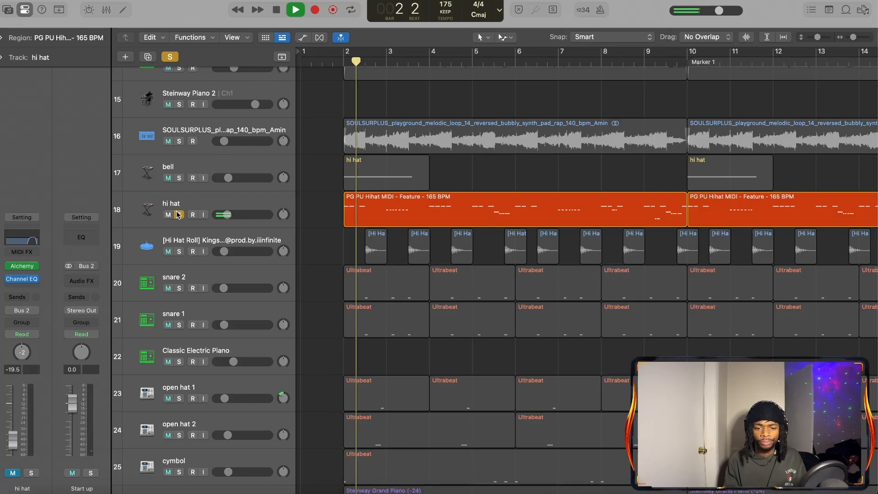
pyautogui.click(265, 201)
pyautogui.press('p')
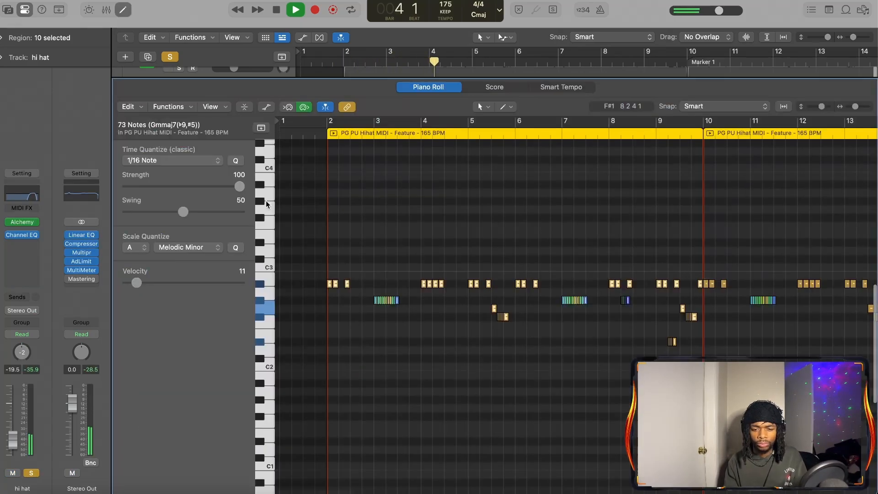
pyautogui.click(416, 366)
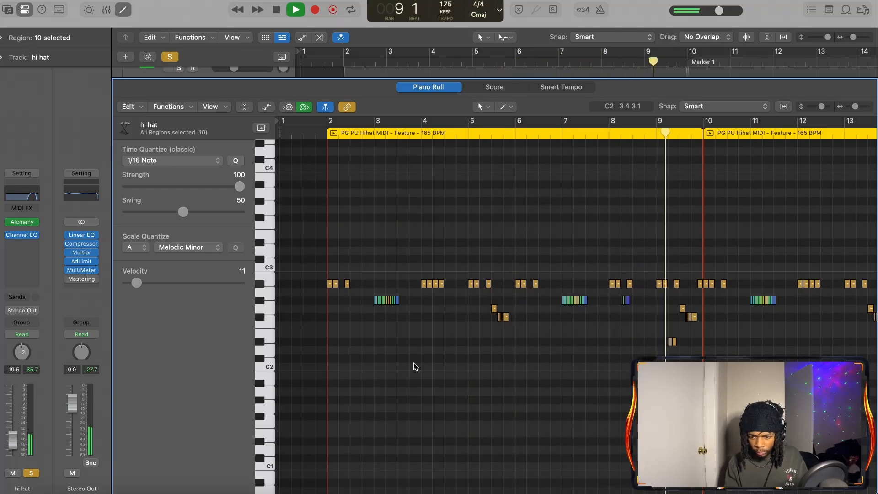
pyautogui.press('space')
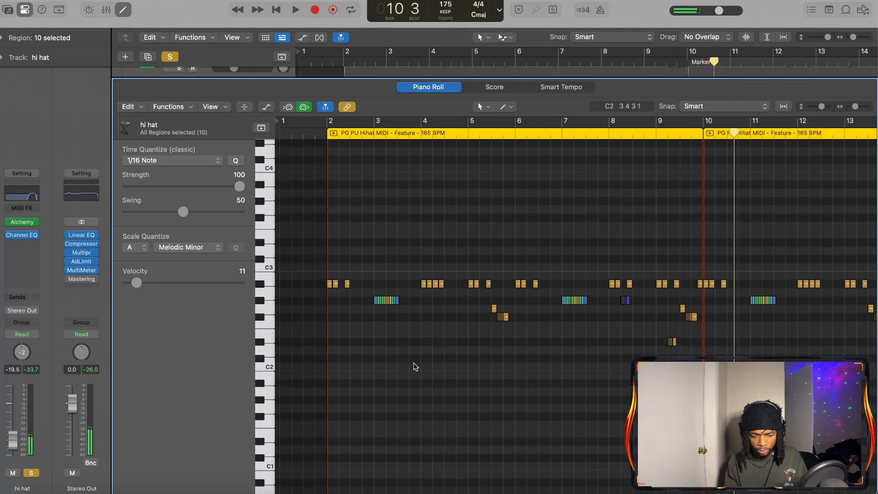
# Close the Piano Roll and unmute the hi hat on track 18
pyautogui.press('e')
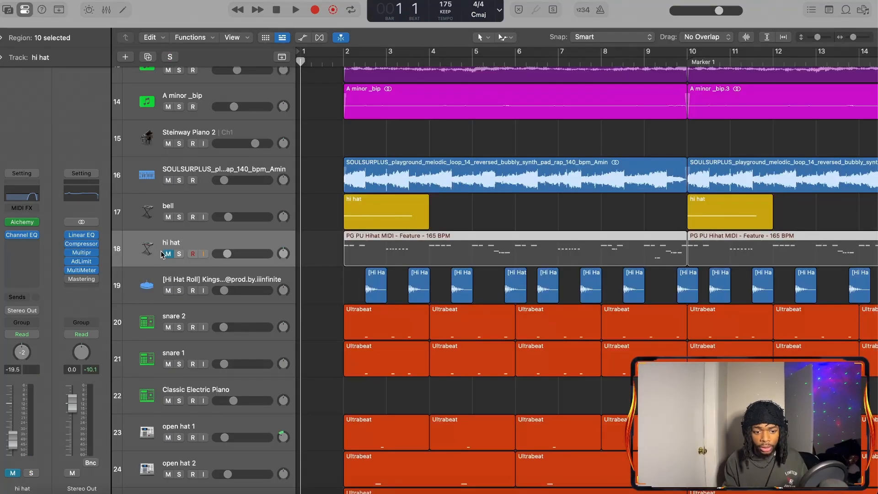
pyautogui.click(168, 253)
pyautogui.scroll(-3, 308, 293)
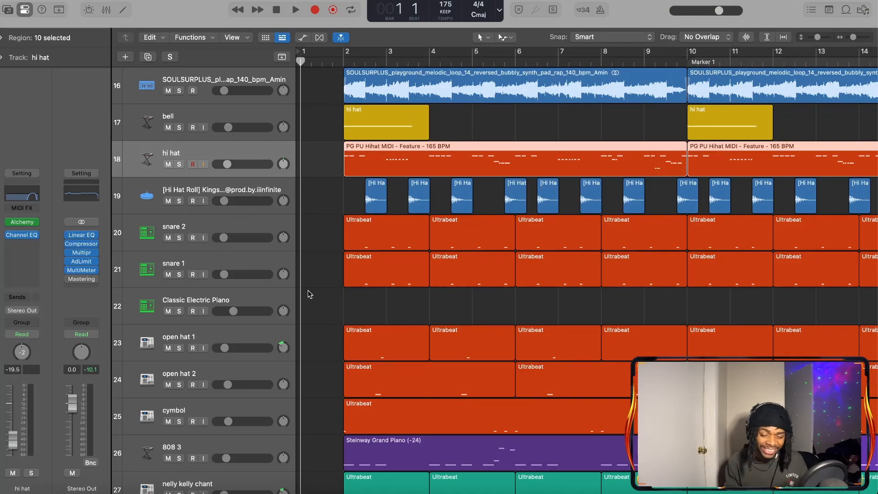
pyautogui.scroll(-5, 308, 289)
pyautogui.scroll(1, 285, 311)
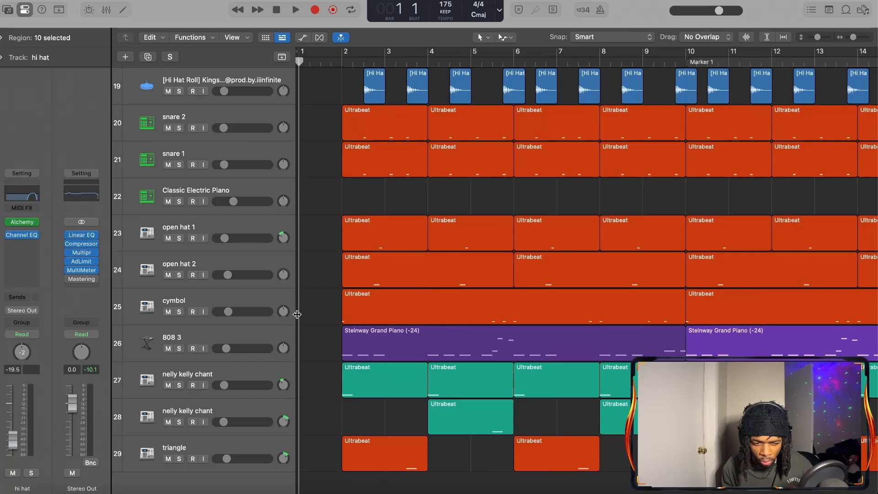
# Solo the snare 2 and snare 1 tracks together and play them from the start into bar 2
pyautogui.press('space')
pyautogui.scroll(1, 298, 315)
pyautogui.moveTo(179, 170); pyautogui.dragTo(185, 206)
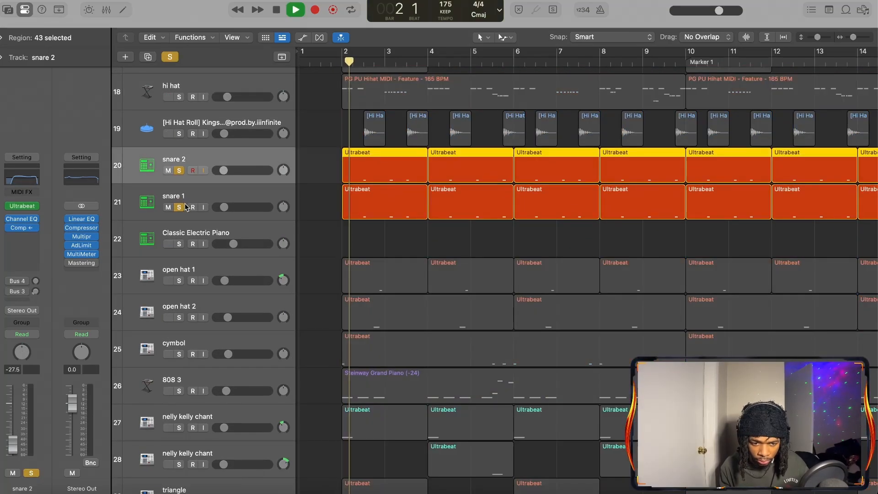
pyautogui.press('space')
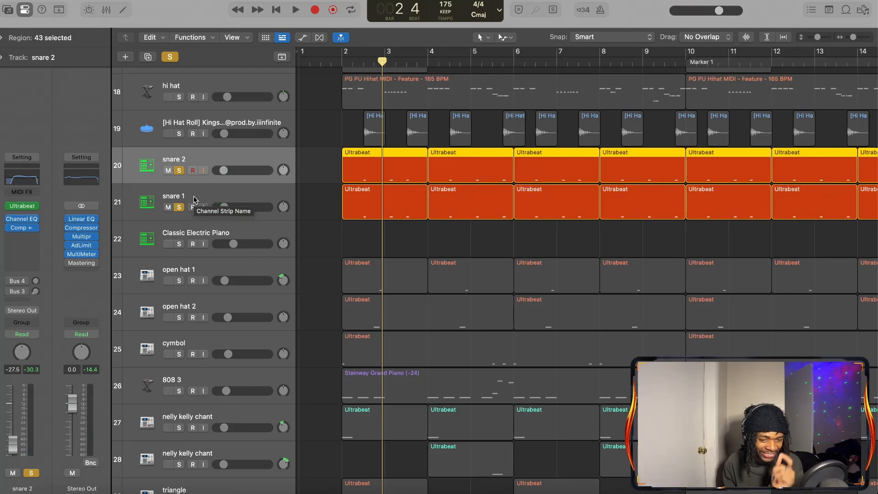
# Play snare 1 on its own, then switch the solo to snare 2 and stop at bar 6
pyautogui.click(180, 172)
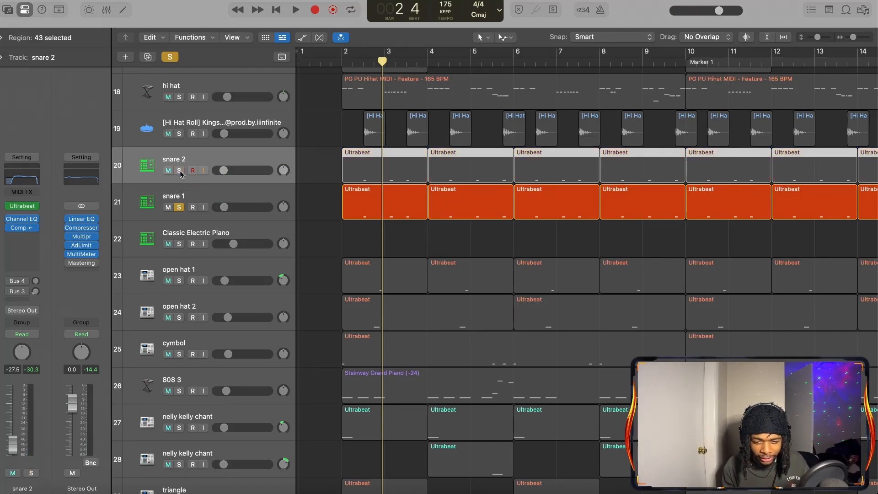
pyautogui.press('space')
pyautogui.press('space')
pyautogui.click(180, 206)
pyautogui.click(180, 171)
pyautogui.press('space')
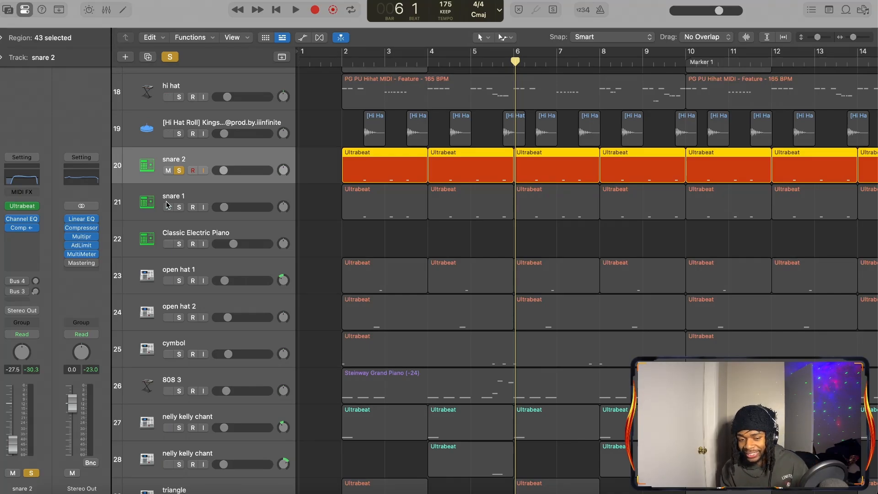
# Resume playback from bar 6 with snare 2 soloed, add snare 1 to the solo, and stop just before bar 10
pyautogui.press('space')
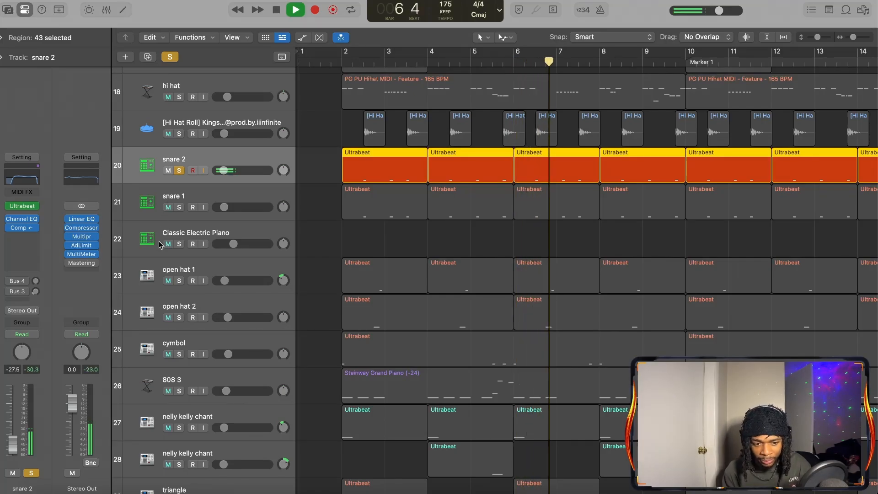
pyautogui.click(178, 207)
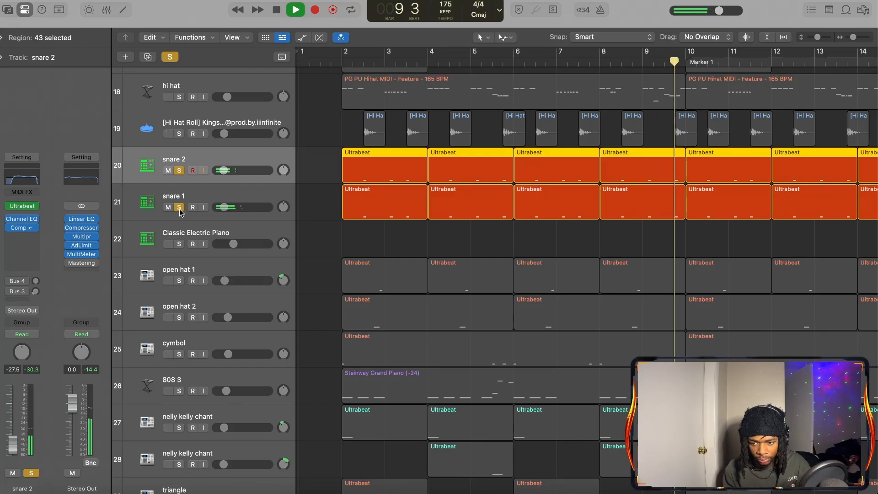
pyautogui.press('space')
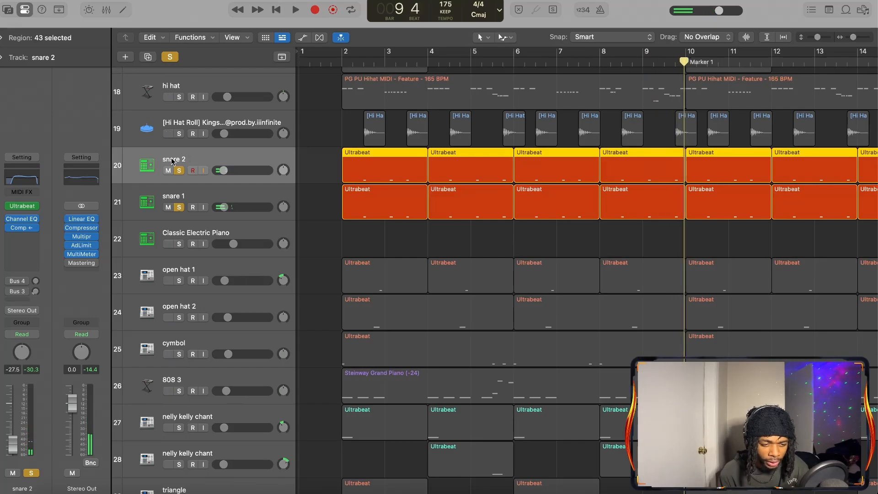
# Open the Ultrabeat instrument on snare 2, inspect its loaded sample, and close the plug-in window
pyautogui.click(22, 206)
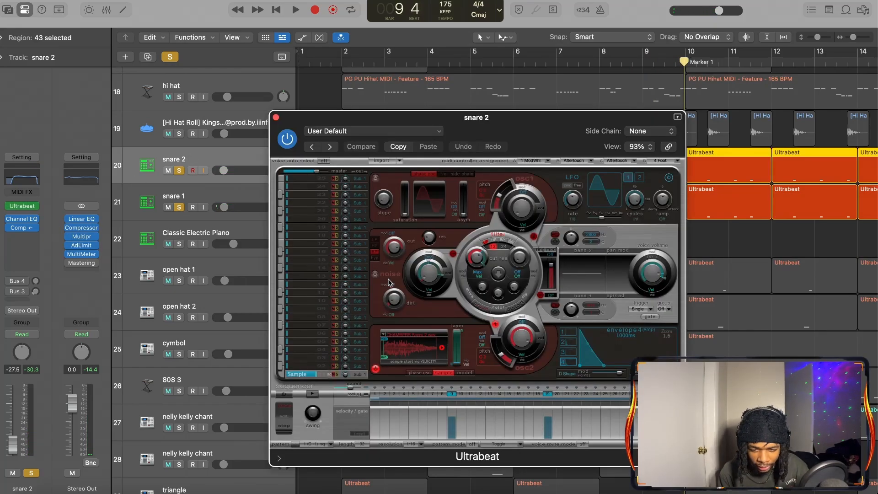
pyautogui.click(384, 336)
pyautogui.click(383, 339)
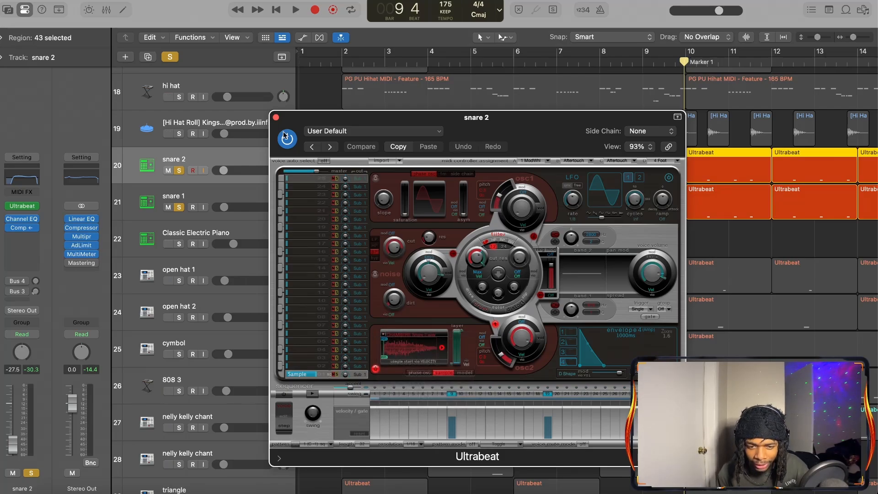
pyautogui.click(276, 119)
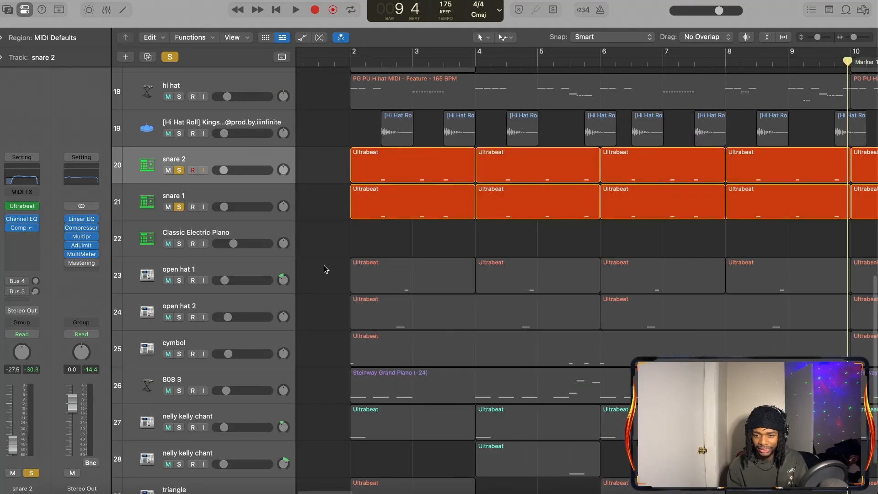
# Return the playhead to bar 1 and change the solo from the two snares to the bell and Hi Hat Roll tracks
pyautogui.click(323, 265)
pyautogui.scroll(-3, 324, 265)
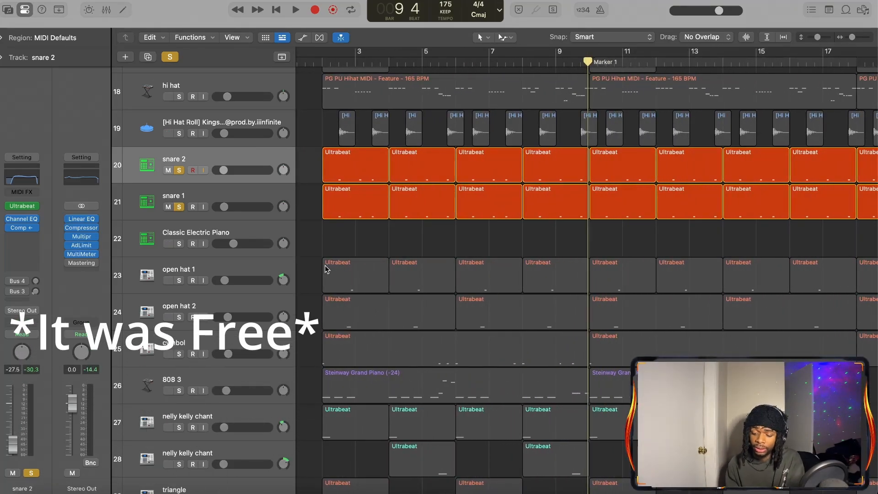
pyautogui.press('Return')
pyautogui.scroll(5, 325, 269)
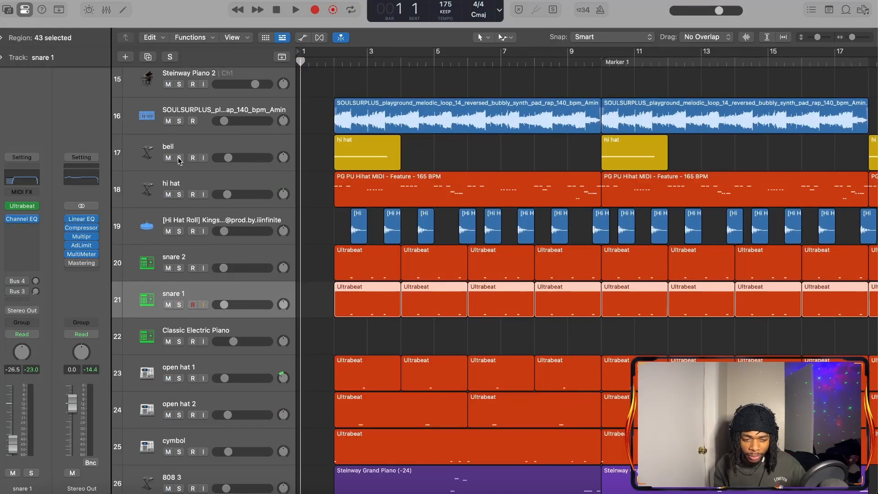
pyautogui.click(179, 158)
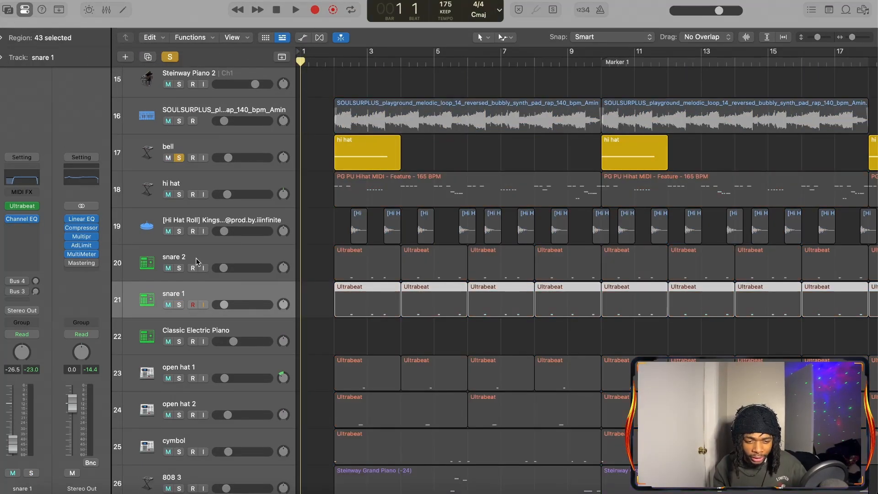
pyautogui.click(179, 232)
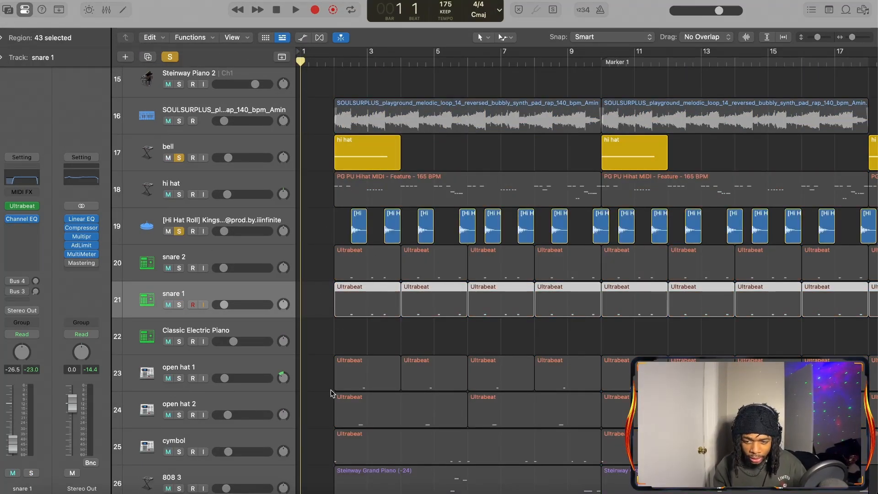
# Add snare 1, snare 2, open hat 1 and open hat 2 to the soloed tracks
pyautogui.scroll(-2, 358, 363)
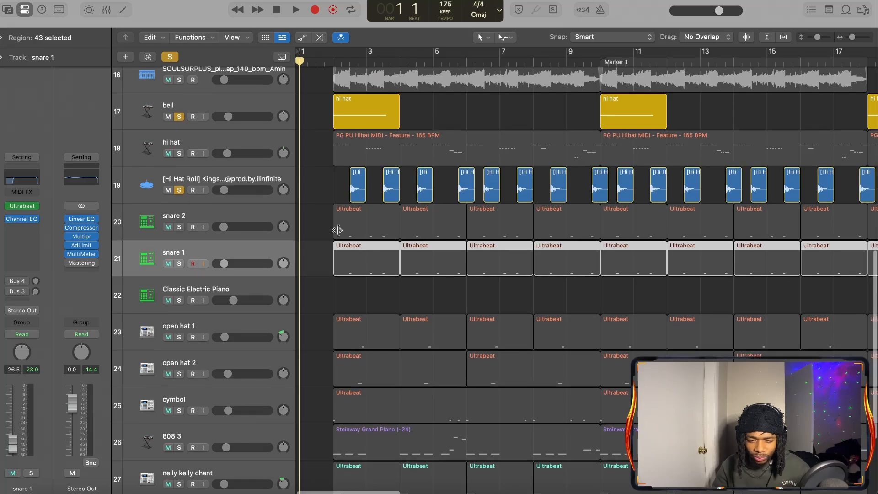
pyautogui.scroll(-5, 337, 230)
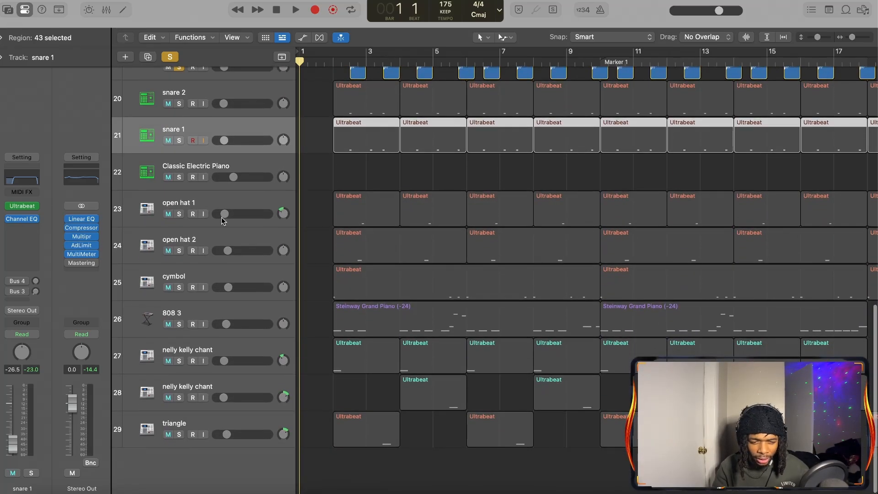
pyautogui.click(179, 140)
pyautogui.click(179, 104)
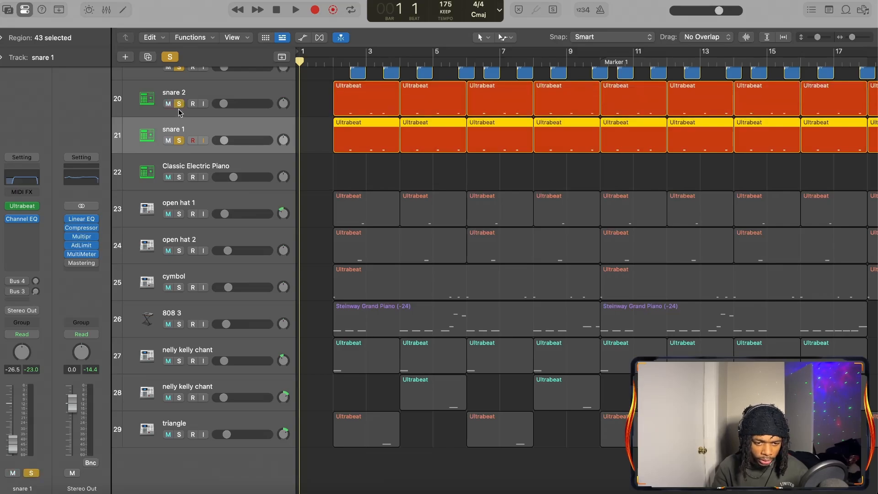
pyautogui.click(178, 213)
pyautogui.click(179, 250)
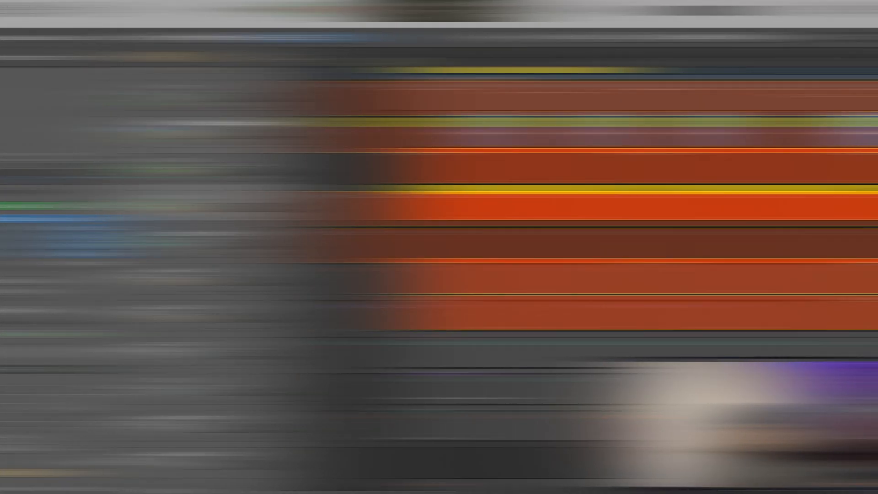
# Play the soloed bell, hi hat roll, snares and open hats from the start past bar 9, following their regions
pyautogui.scroll(2, 375, 136)
pyautogui.hscroll(3, 348, 128)
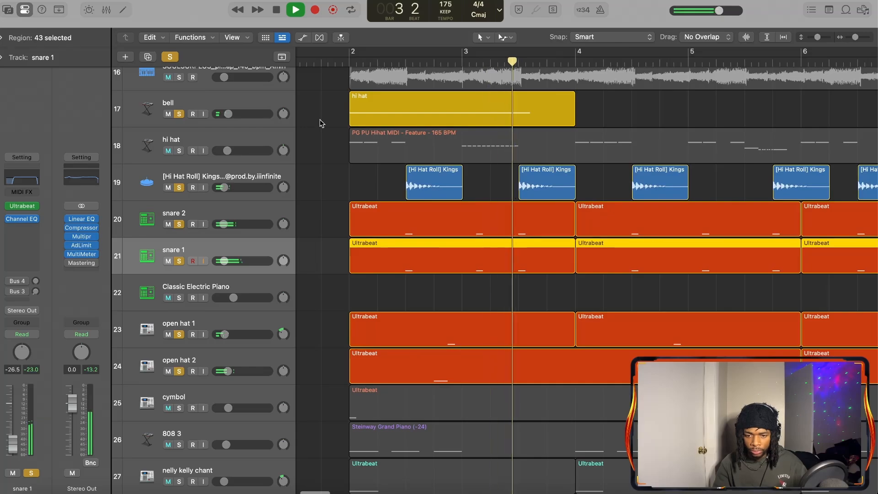
pyautogui.hscroll(6, 320, 119)
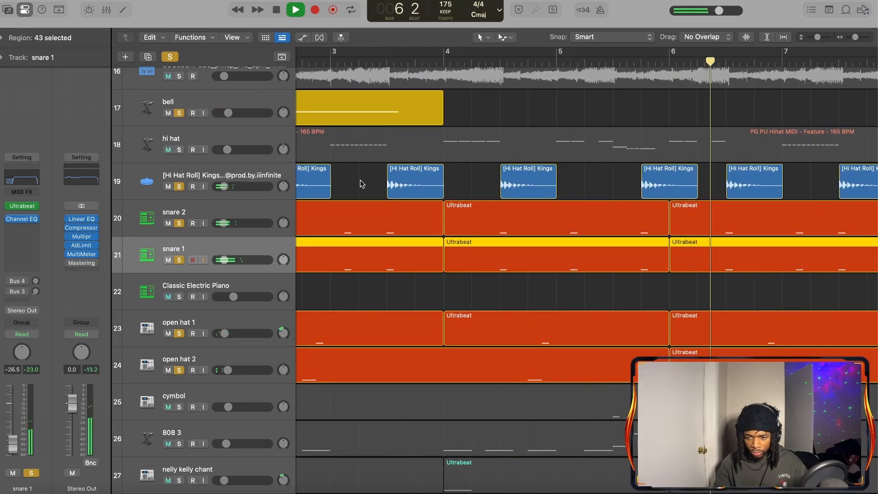
pyautogui.scroll(-5, 361, 180)
pyautogui.scroll(5, 361, 184)
pyautogui.scroll(-3, 361, 183)
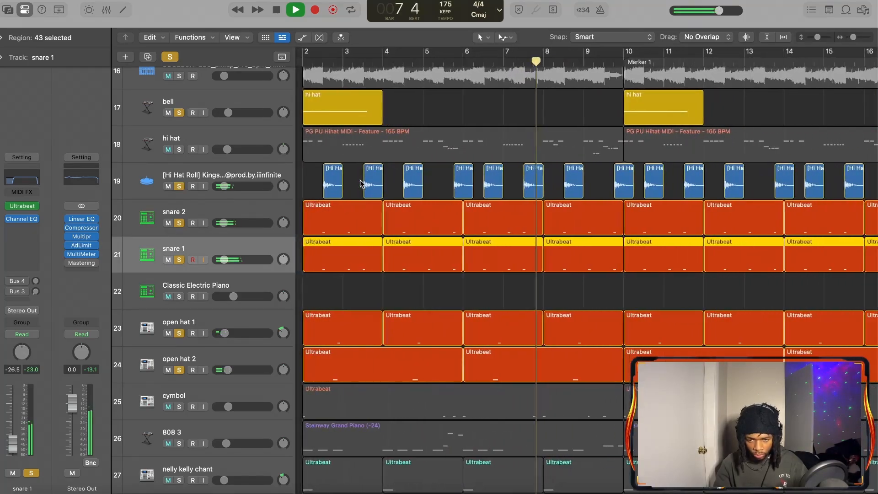
pyautogui.scroll(-5, 360, 180)
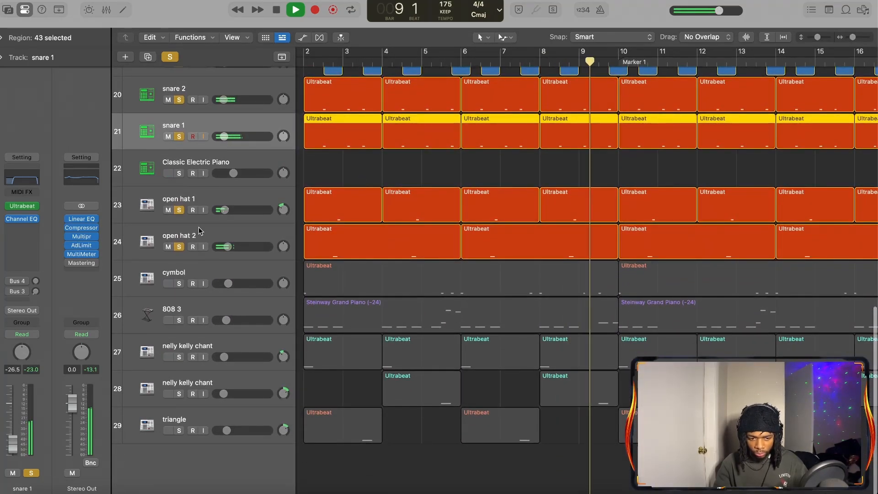
# Add the cymbol track to the solo during playback, listen through bar 17, and stop
pyautogui.click(178, 284)
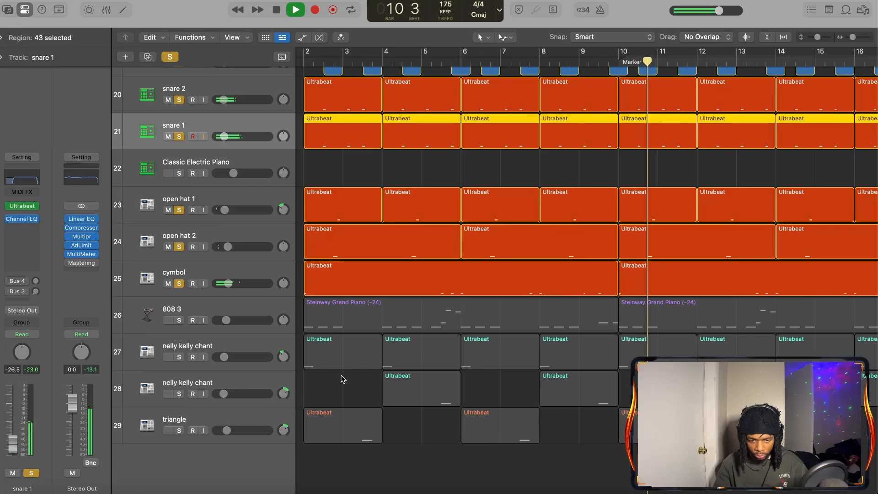
pyautogui.scroll(-5, 369, 359)
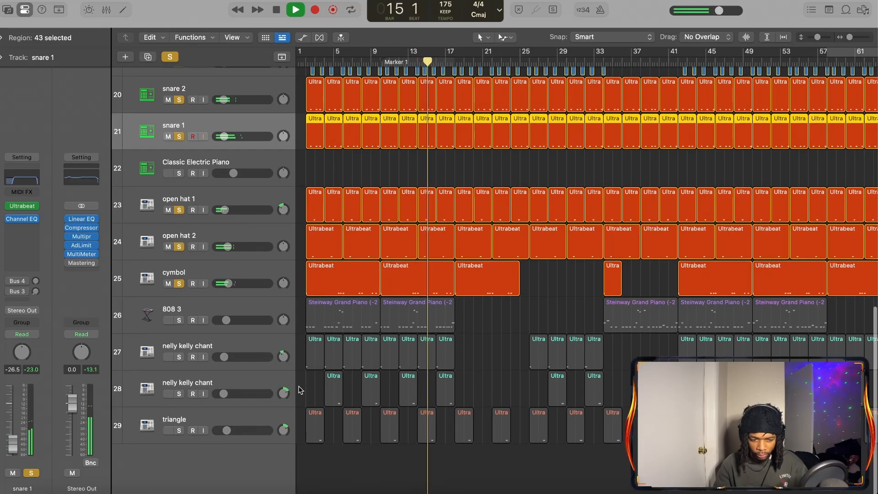
pyautogui.scroll(5, 335, 381)
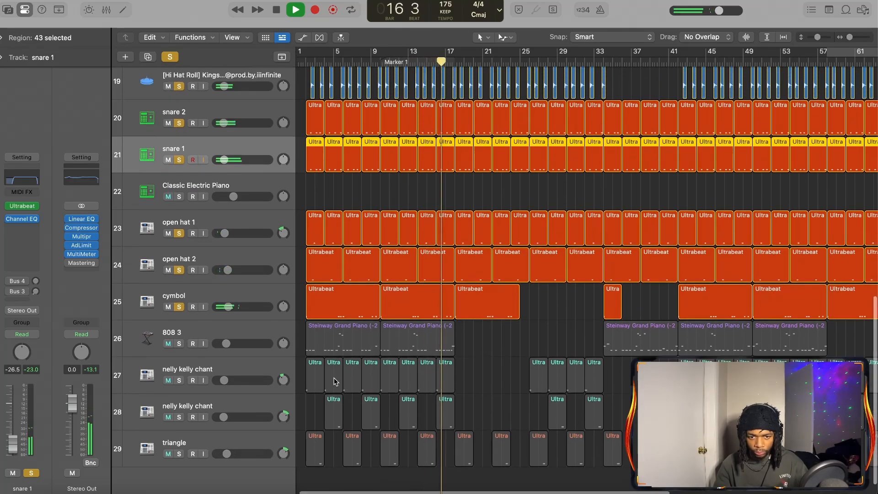
pyautogui.press('space')
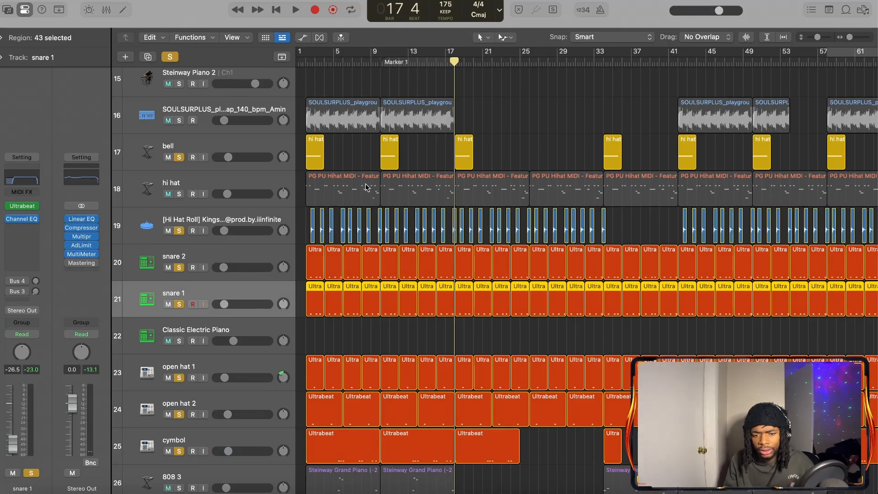
# Set the playhead to bar 2 and add the hi hat on track 18 to the solo
pyautogui.scroll(3, 365, 185)
pyautogui.hscroll(-3, 364, 186)
pyautogui.click(313, 64)
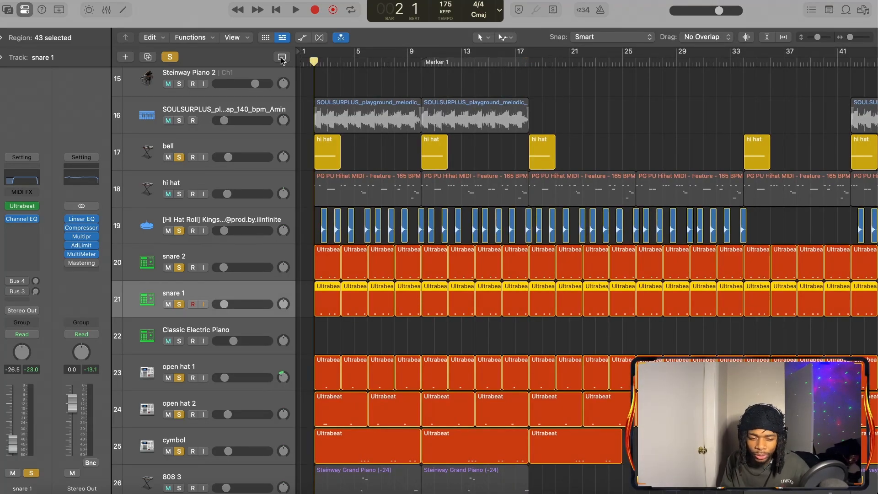
pyautogui.click(178, 193)
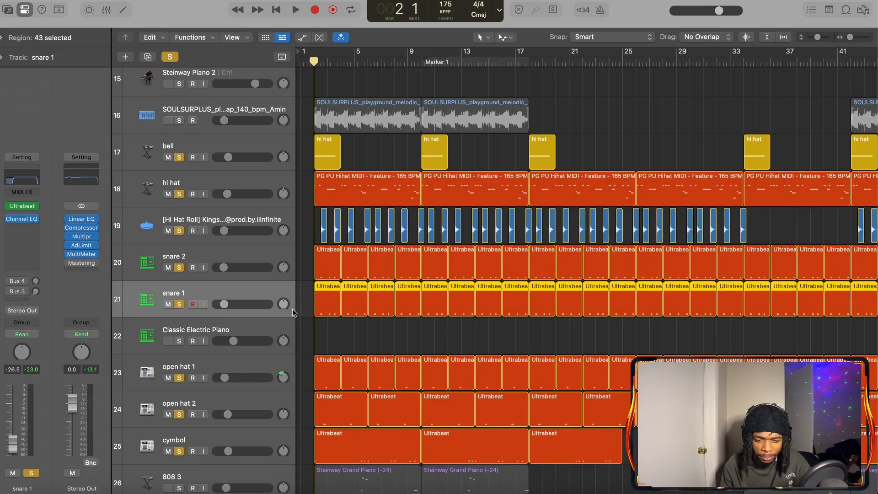
# Add the triangle track to the solo and play the drums from bar 2 to Marker 1
pyautogui.scroll(-3, 331, 344)
pyautogui.scroll(-1, 332, 343)
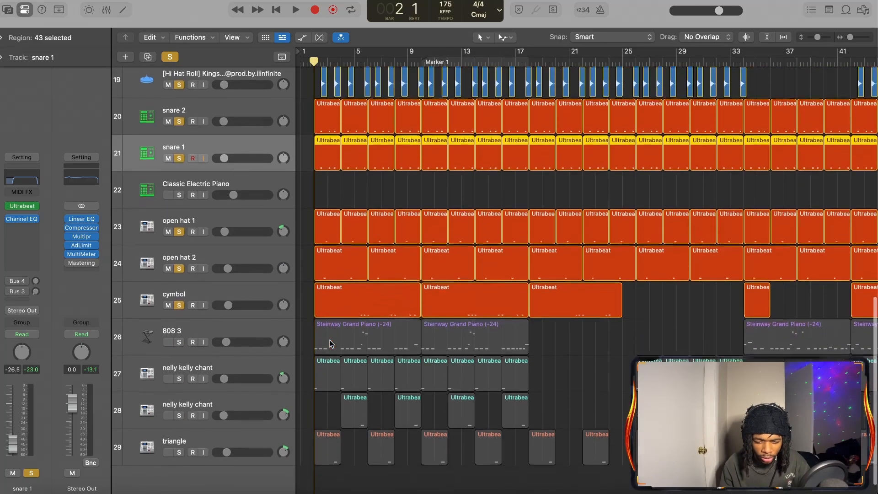
pyautogui.click(178, 450)
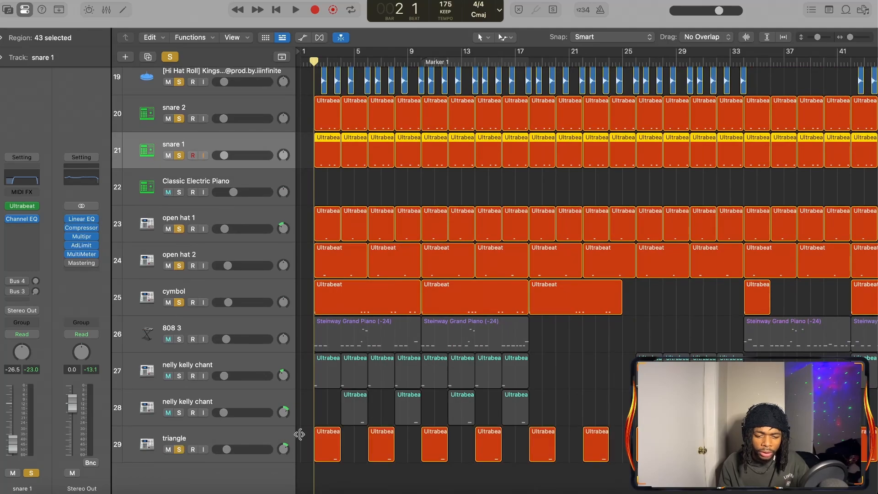
pyautogui.press('space')
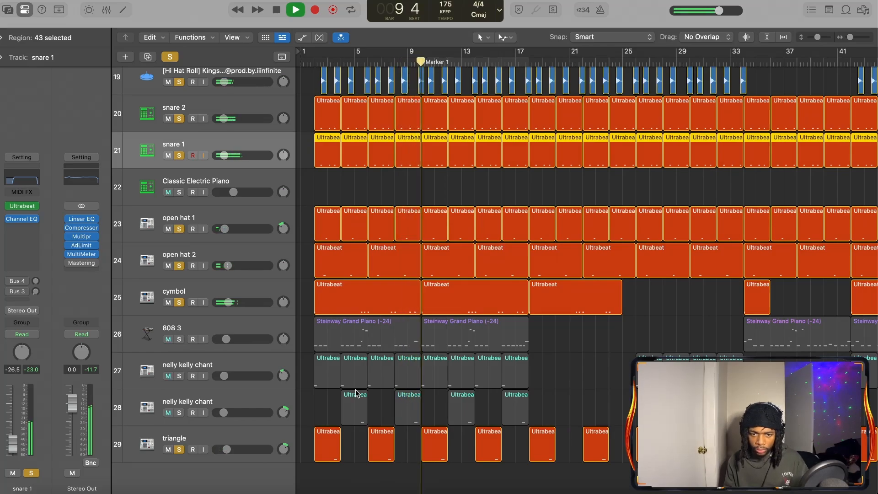
pyautogui.press('space')
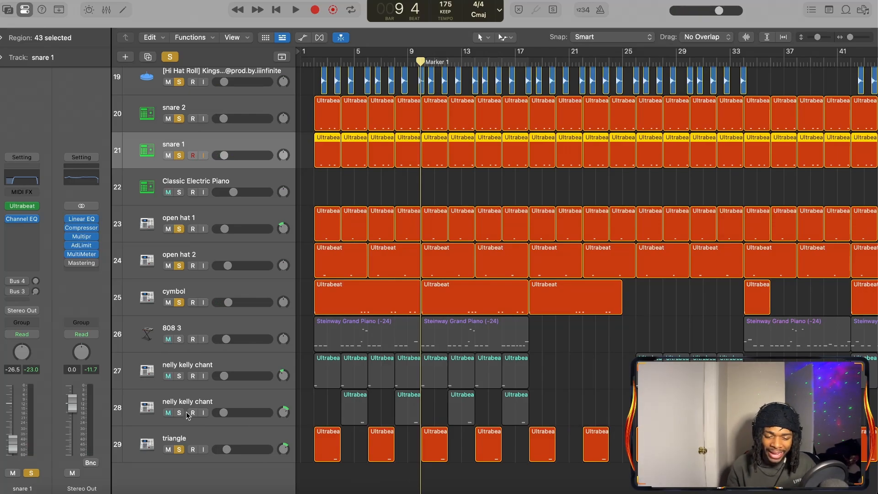
# Return the playhead to bar 1 and add both nelly kelly chant tracks to the solo
pyautogui.press('Return')
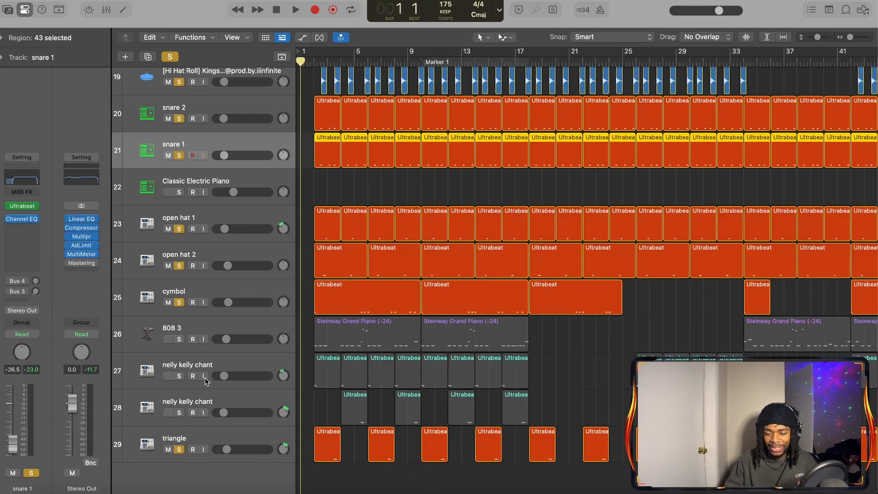
pyautogui.click(179, 376)
pyautogui.click(179, 412)
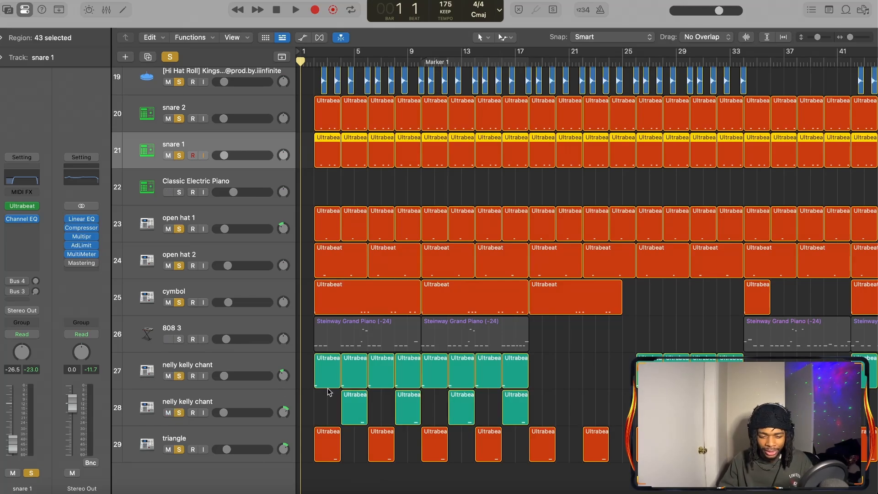
pyautogui.press('super+Right')
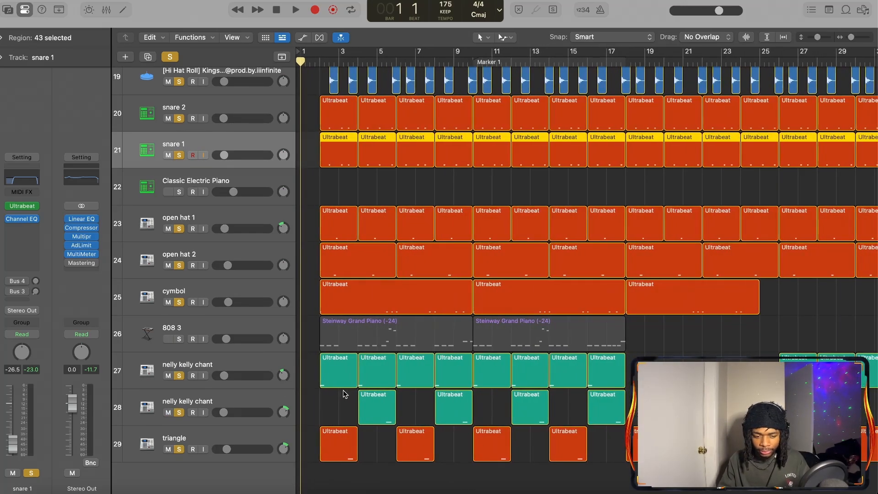
# Play the soloed drums, triangle and nelly kelly chants from bar 2 past Marker 1, then stop
pyautogui.click(317, 63)
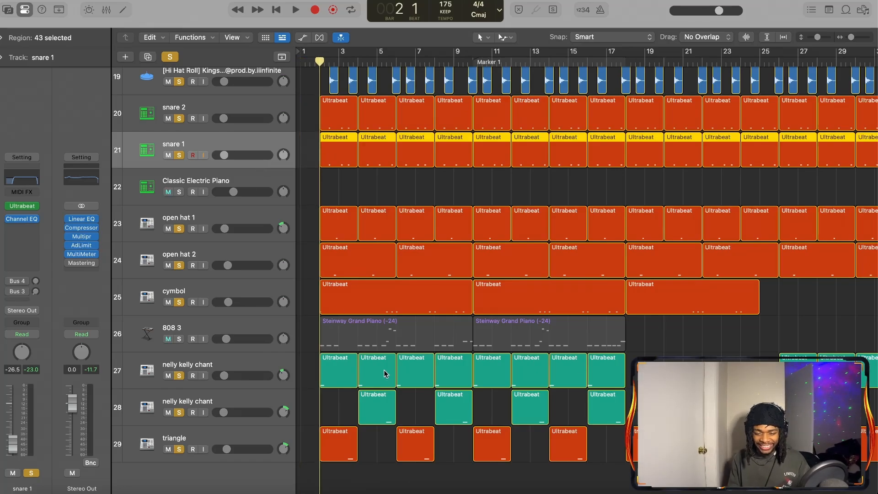
pyautogui.press('space')
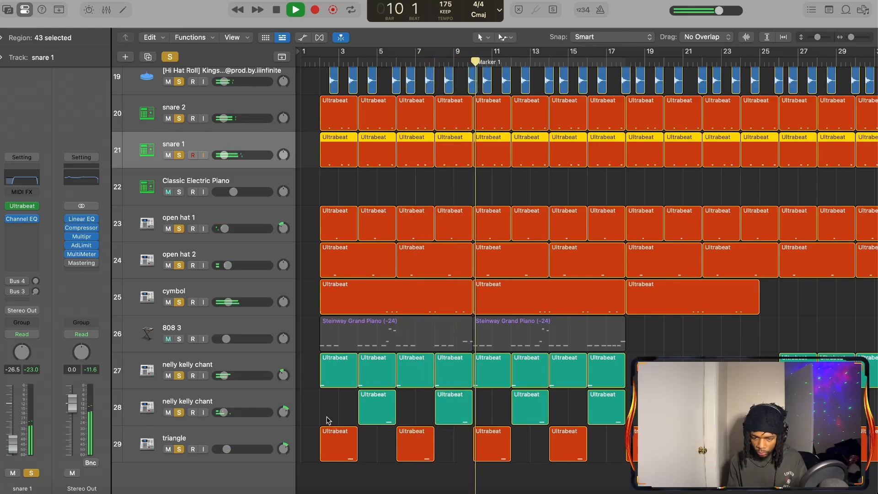
pyautogui.press('space')
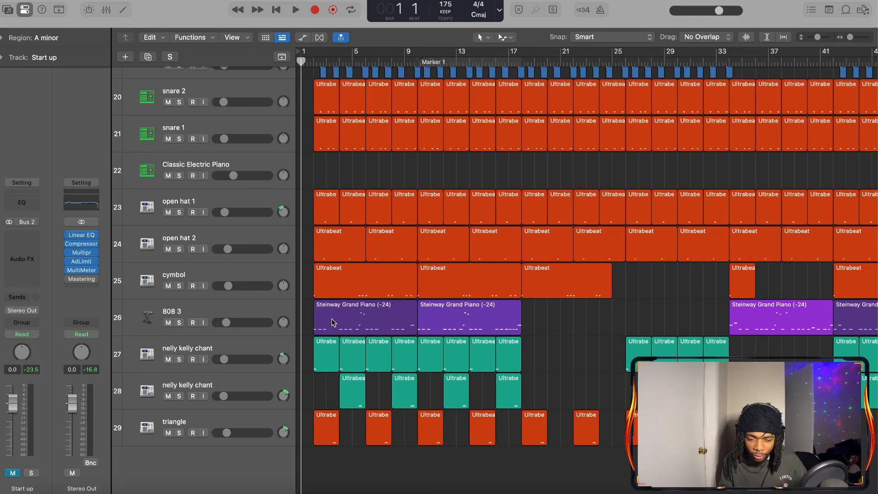
# Open the 808 3 track's regions in the Piano Roll and set the playhead just before bar 2
pyautogui.scroll(-5, 331, 319)
pyautogui.scroll(1, 332, 318)
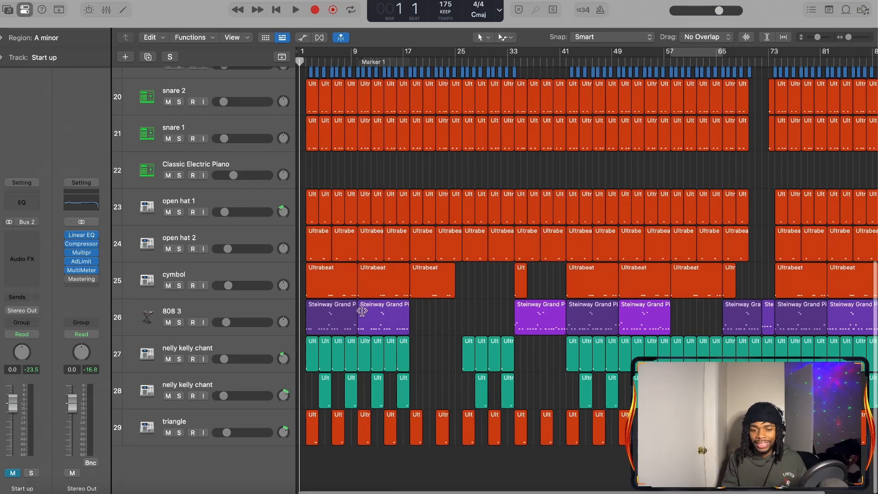
pyautogui.doubleClick(309, 323)
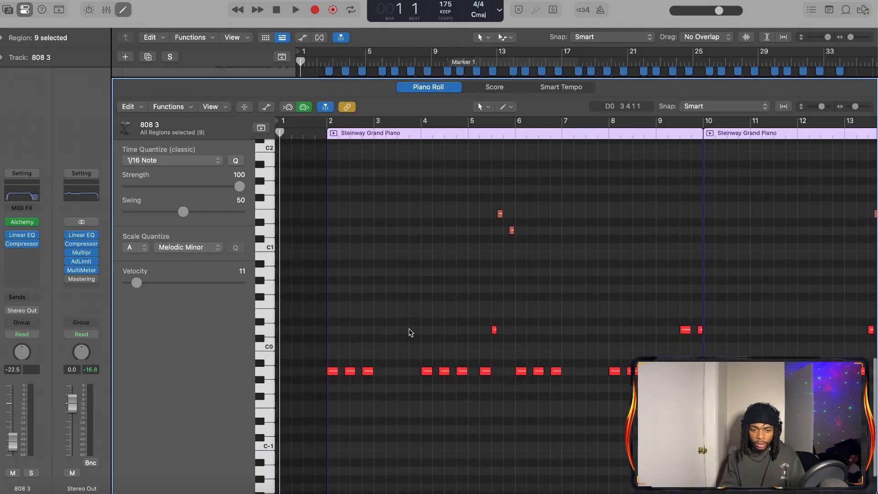
pyautogui.click(322, 138)
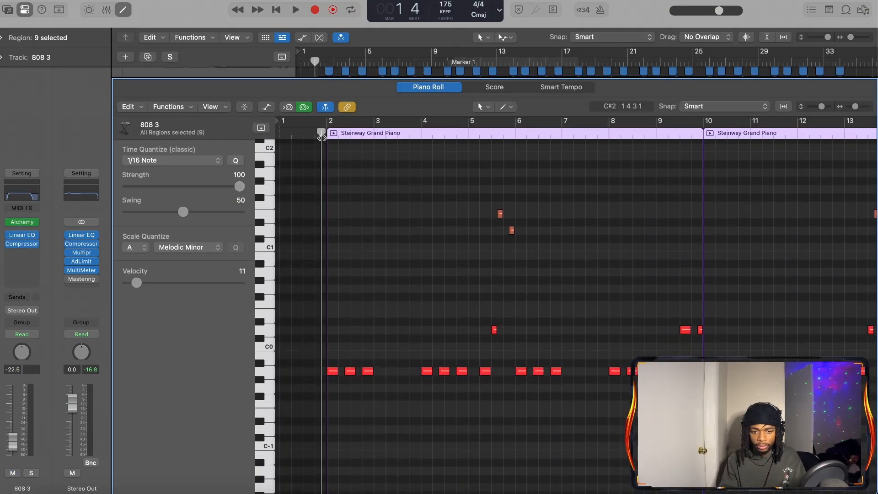
# Play the 808 pattern with the full beat through bar 18, following its notes, and stop at bar 19
pyautogui.press('space')
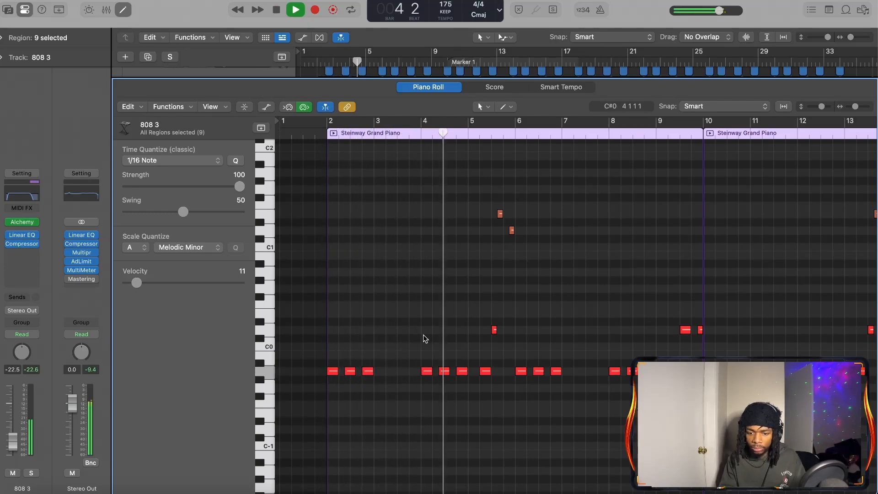
pyautogui.hscroll(3, 452, 358)
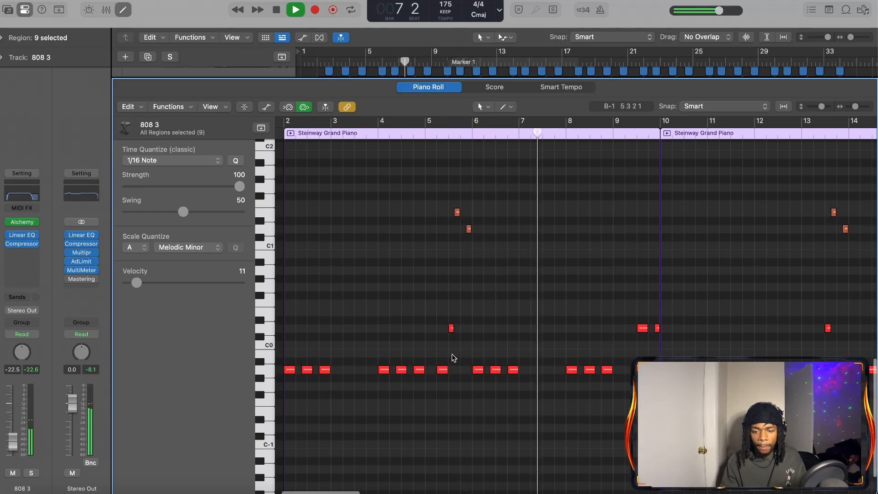
pyautogui.hscroll(2, 452, 357)
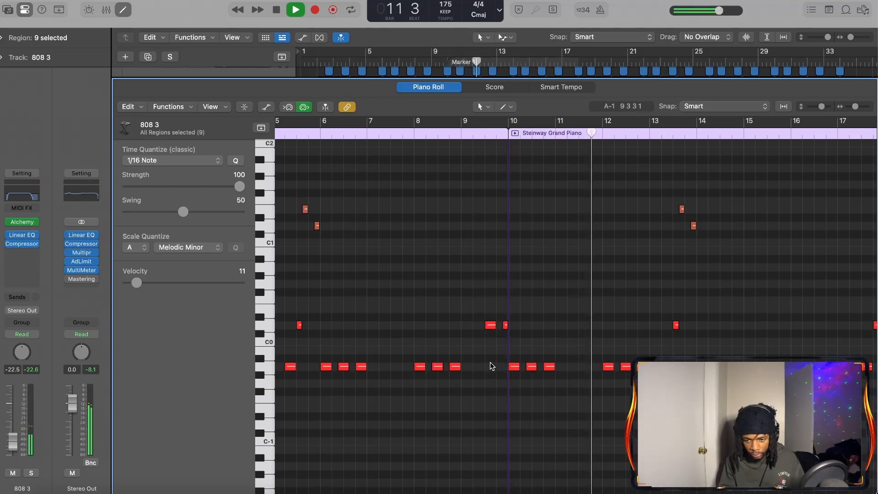
pyautogui.hscroll(3, 489, 365)
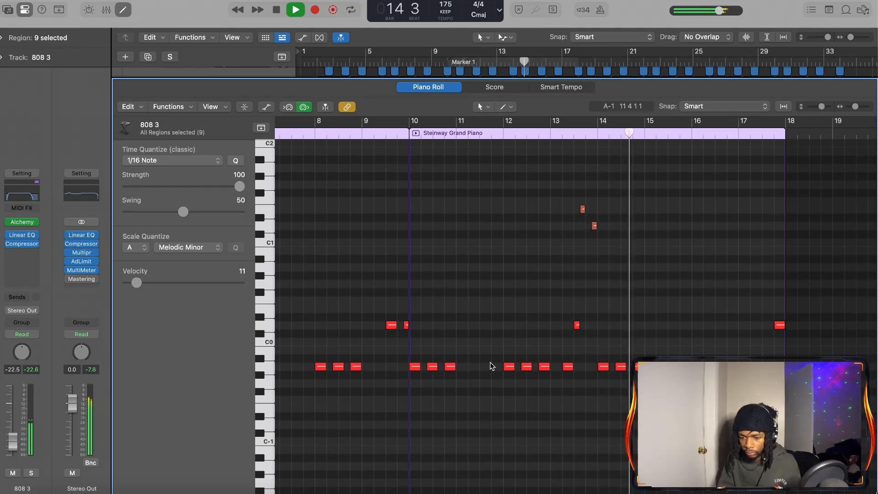
pyautogui.scroll(-3, 491, 365)
pyautogui.hscroll(5, 491, 366)
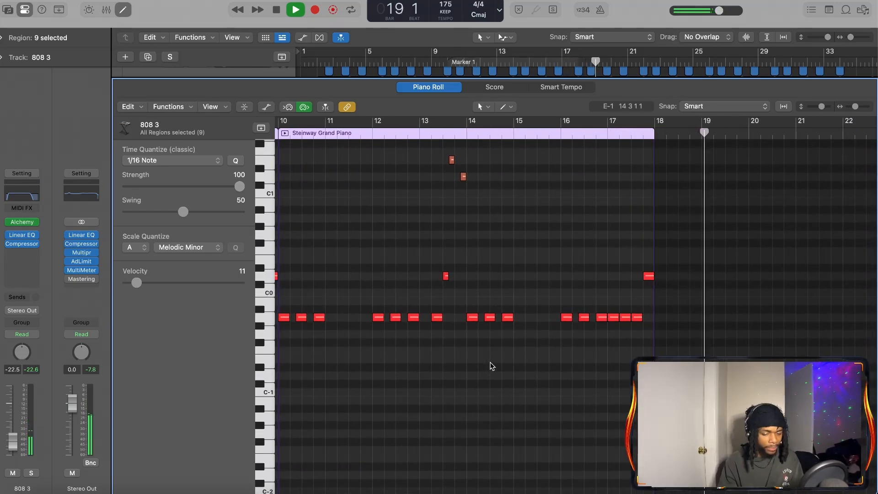
pyautogui.press('space')
pyautogui.hscroll(5, 584, 365)
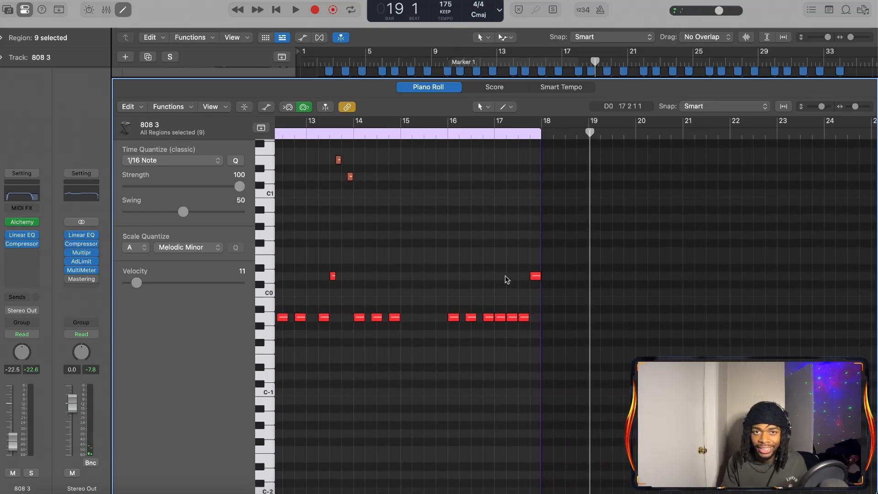
# Close the Piano Roll, deselect the 808 regions and examine how the 808 and drum regions are arranged across the song
pyautogui.press('p')
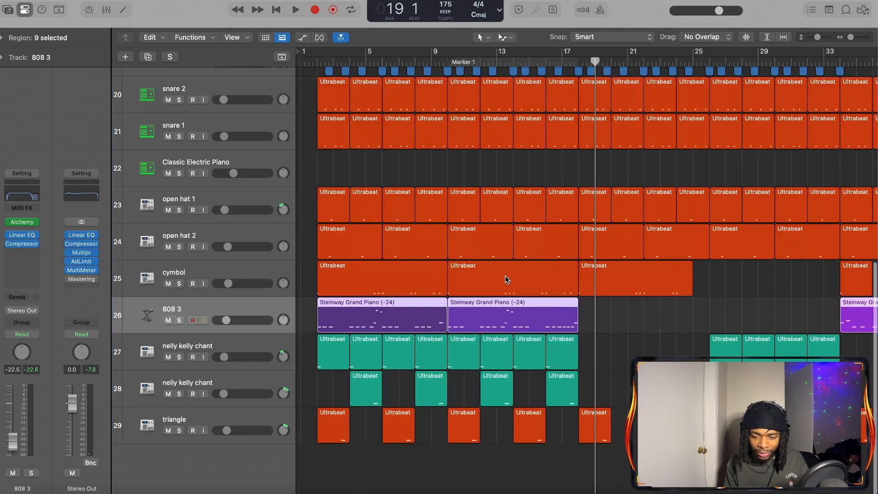
pyautogui.click(602, 345)
pyautogui.scroll(5, 601, 345)
pyautogui.scroll(-5, 601, 346)
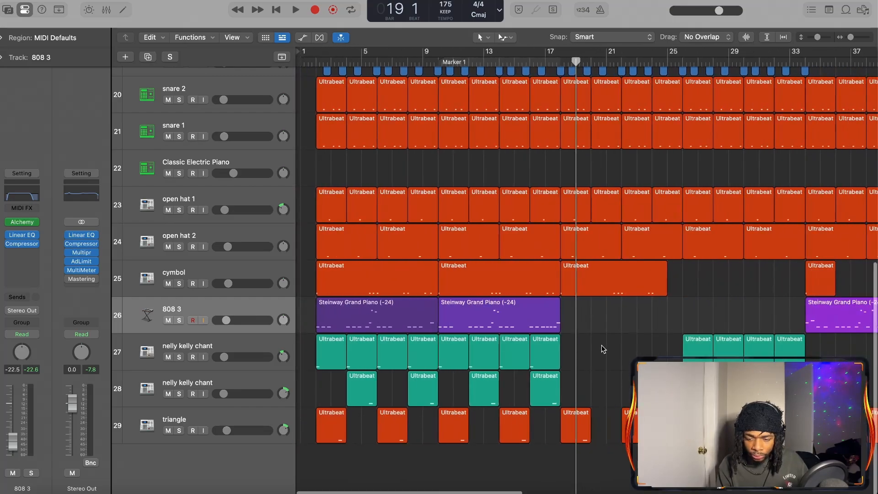
pyautogui.scroll(5, 601, 345)
pyautogui.scroll(-8, 602, 345)
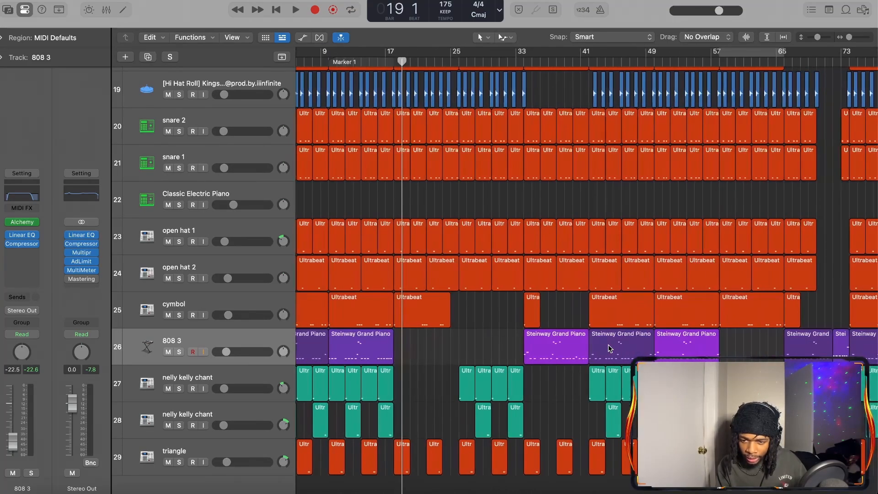
pyautogui.hscroll(-3, 608, 349)
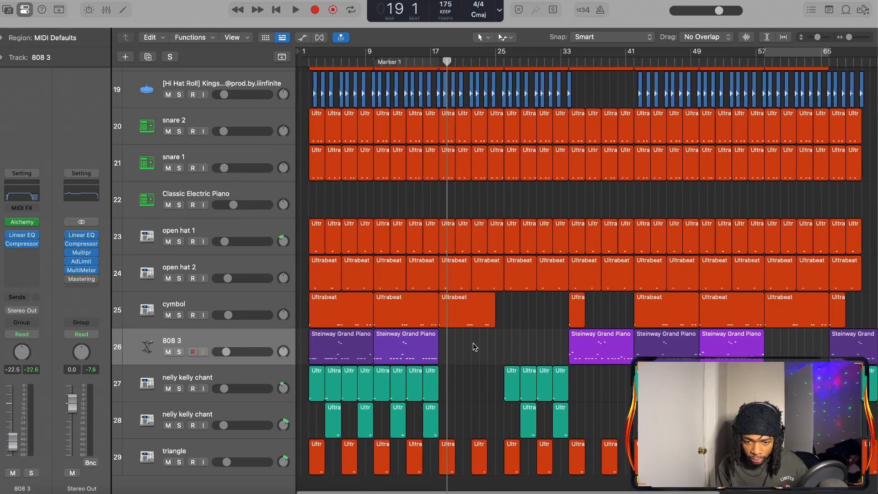
pyautogui.scroll(10, 476, 349)
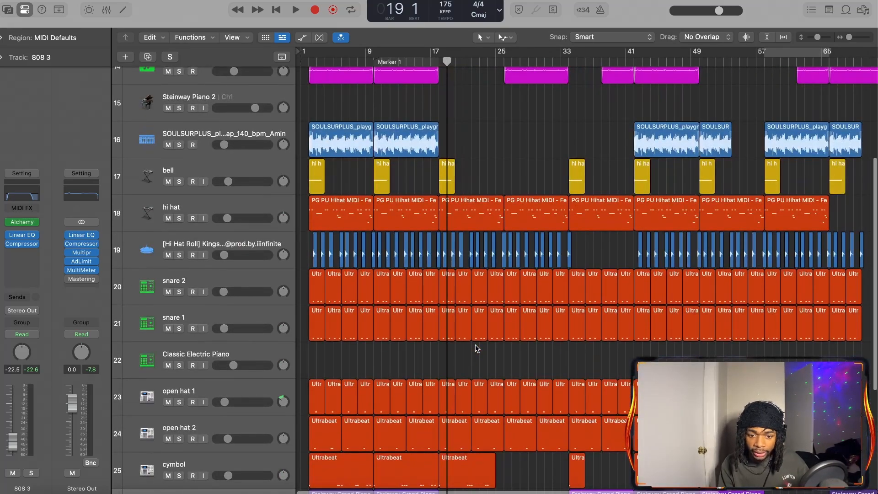
# Expand the tags track stack and play the producer tags from bar 1 into bar 3
pyautogui.press('Return')
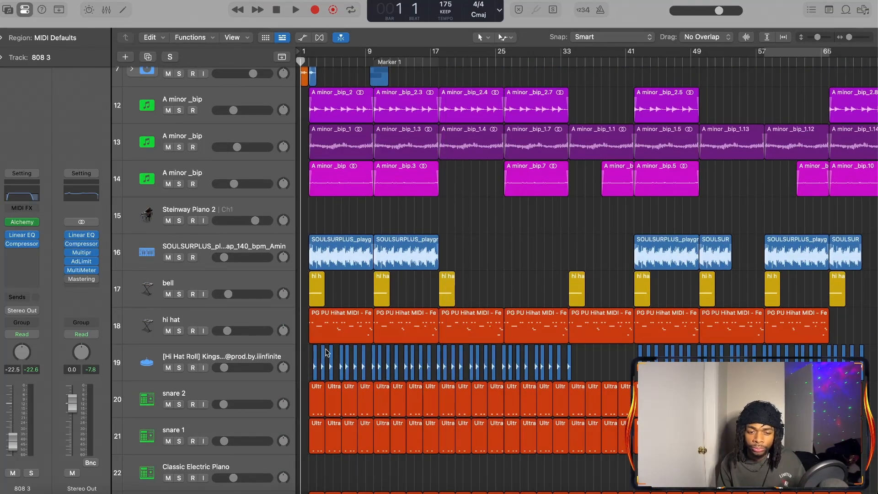
pyautogui.press('super+Right')
pyautogui.press('super+Right')
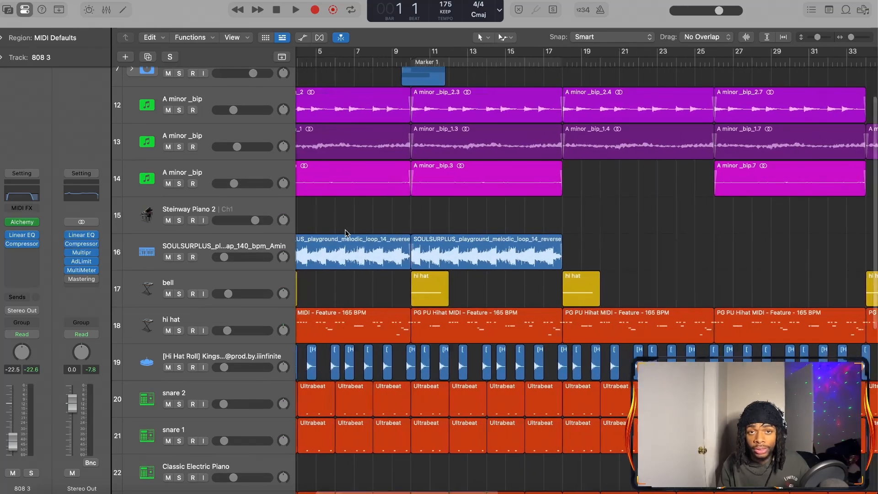
pyautogui.scroll(2, 345, 233)
pyautogui.hscroll(1, 345, 233)
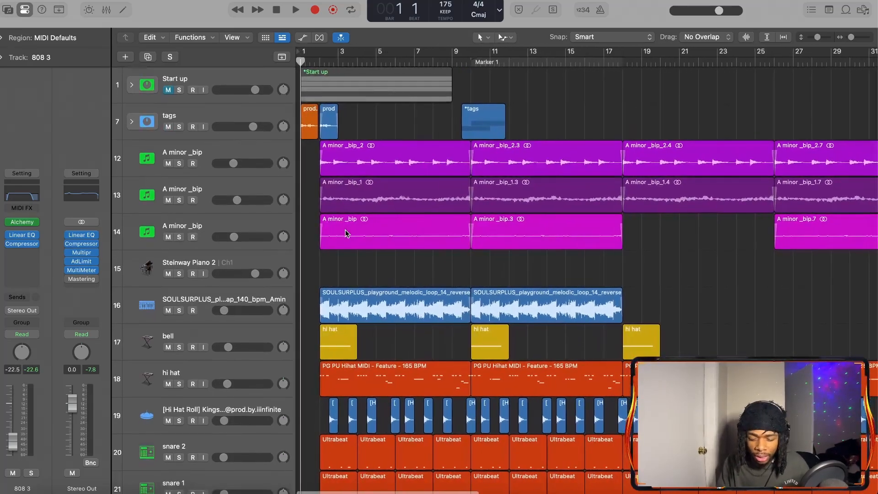
pyautogui.click(131, 121)
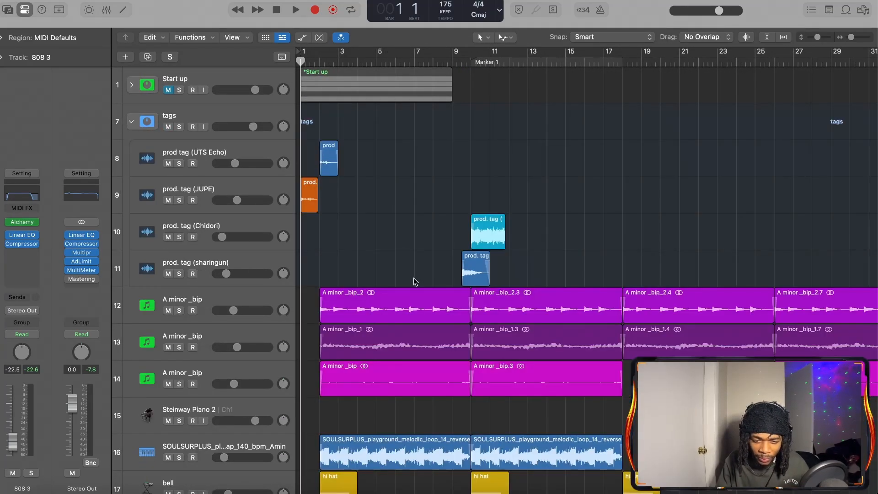
pyautogui.press('space')
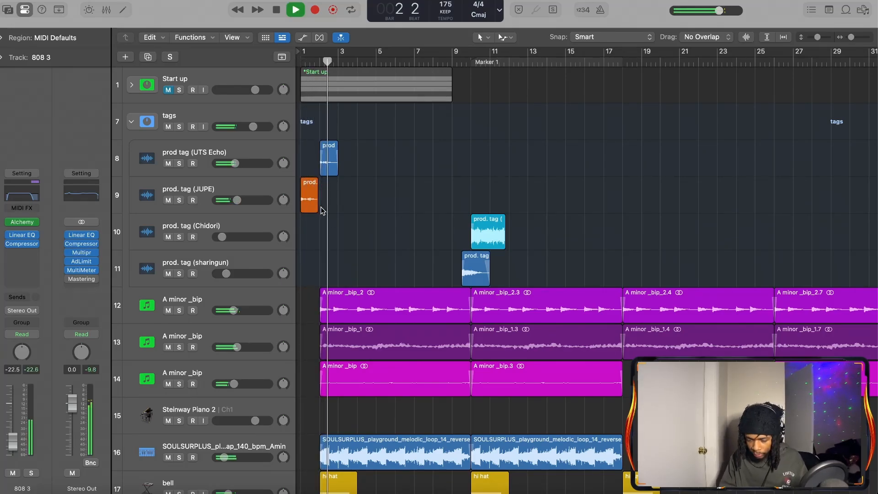
pyautogui.press('space')
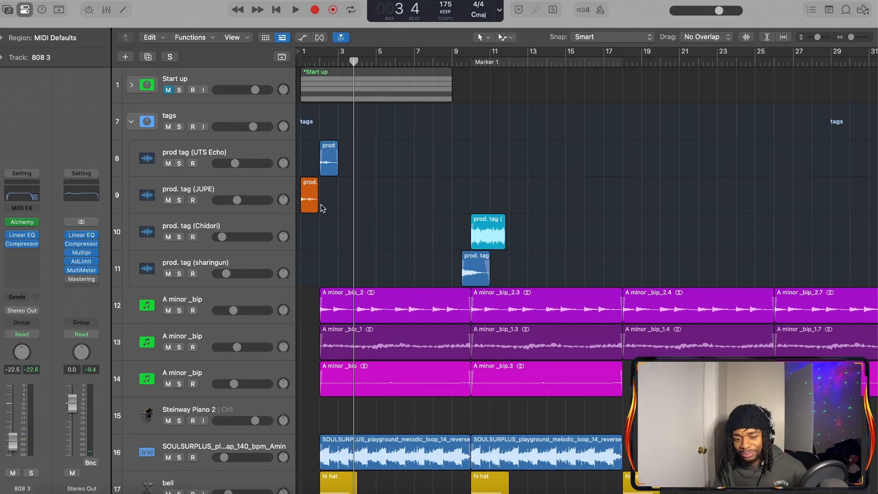
# Review the tracks around the first section and set the playhead to bar 17
pyautogui.scroll(-5, 323, 208)
pyautogui.scroll(-9, 449, 74)
pyautogui.hscroll(2, 448, 74)
pyautogui.hscroll(-2, 438, 75)
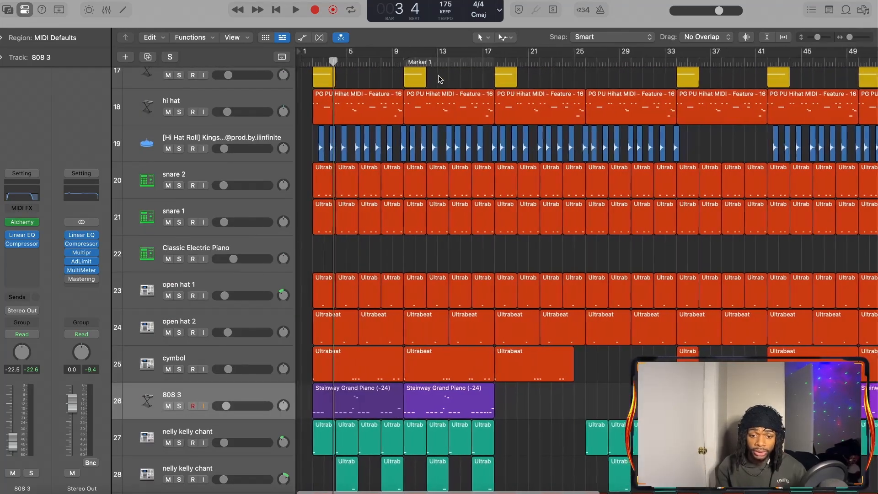
pyautogui.scroll(4, 424, 90)
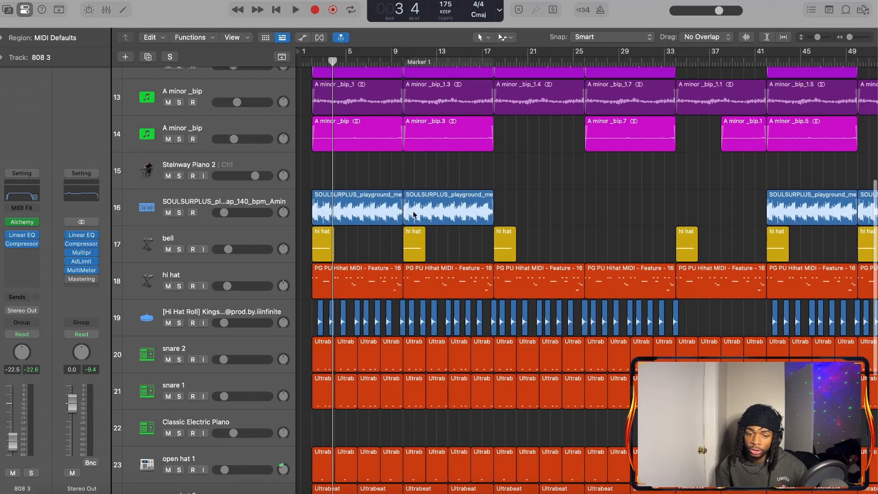
pyautogui.click(483, 61)
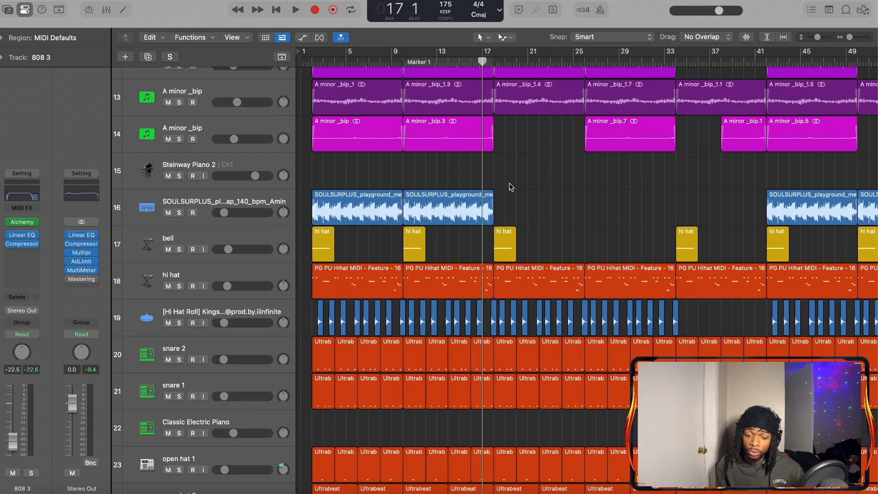
# Examine which melody, drum, 808 and chant regions stop or continue after bar 17
pyautogui.scroll(-5, 570, 204)
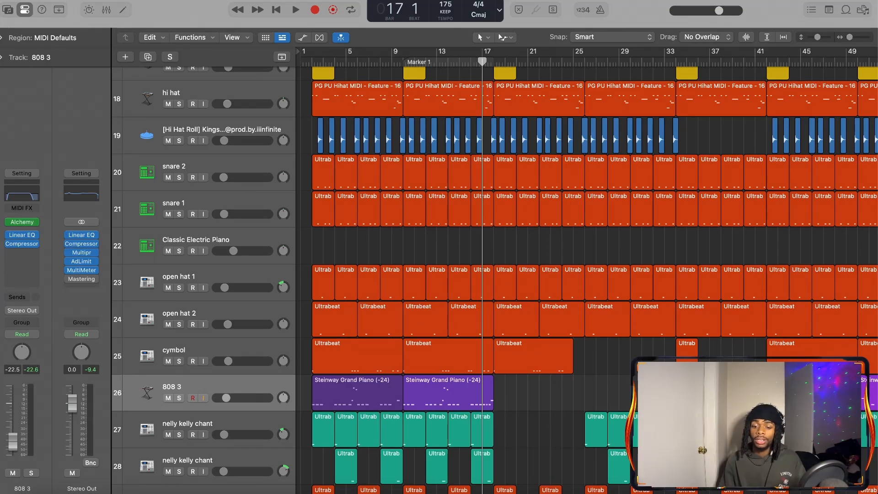
pyautogui.scroll(-2, 536, 412)
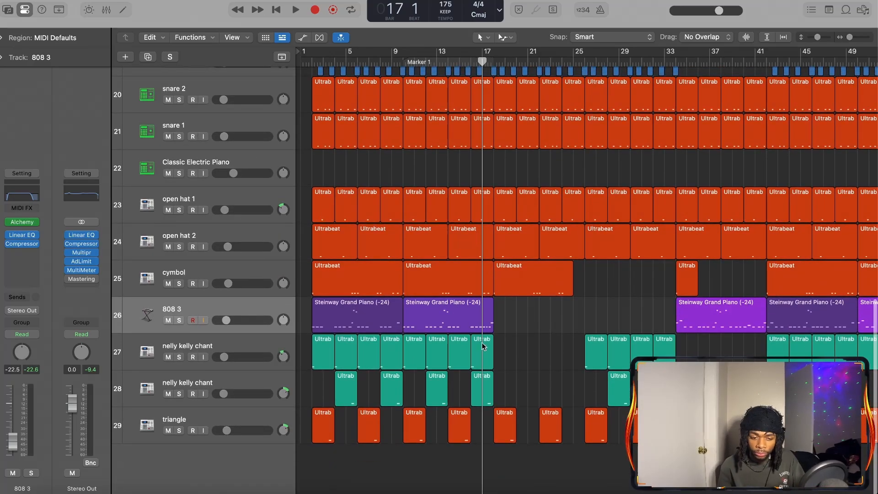
pyautogui.scroll(7, 459, 376)
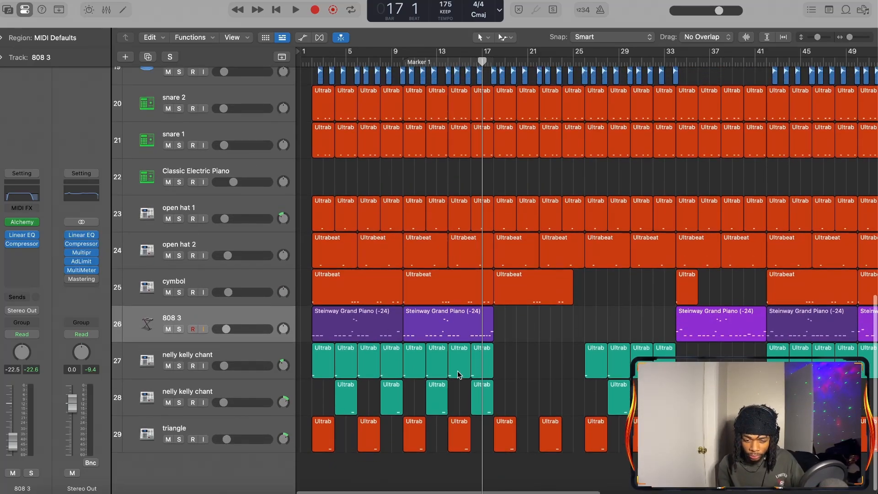
pyautogui.scroll(1, 457, 375)
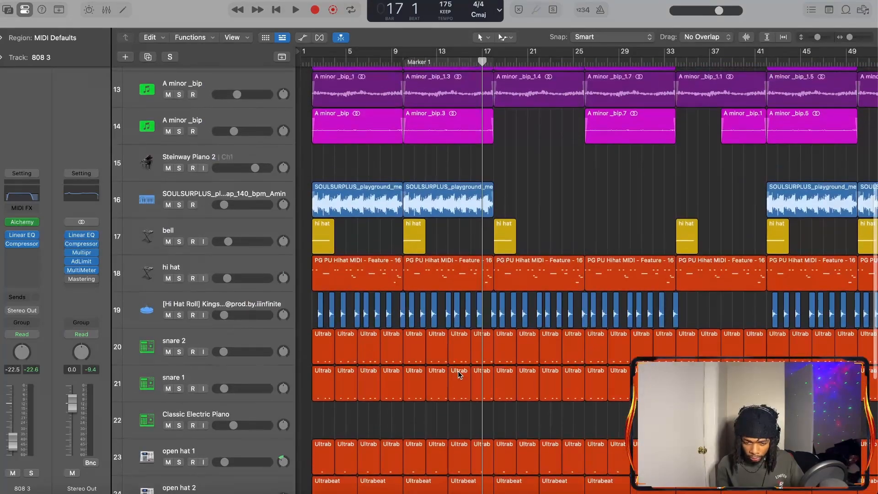
pyautogui.scroll(2, 458, 371)
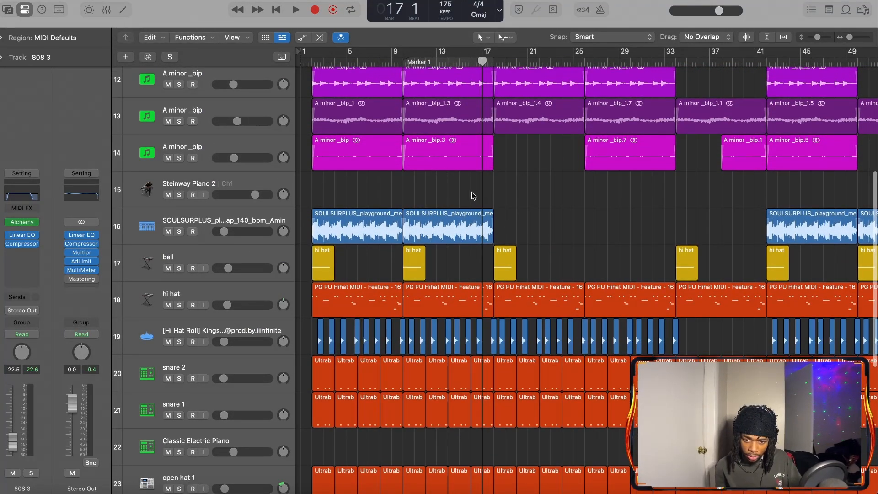
pyautogui.scroll(10, 472, 196)
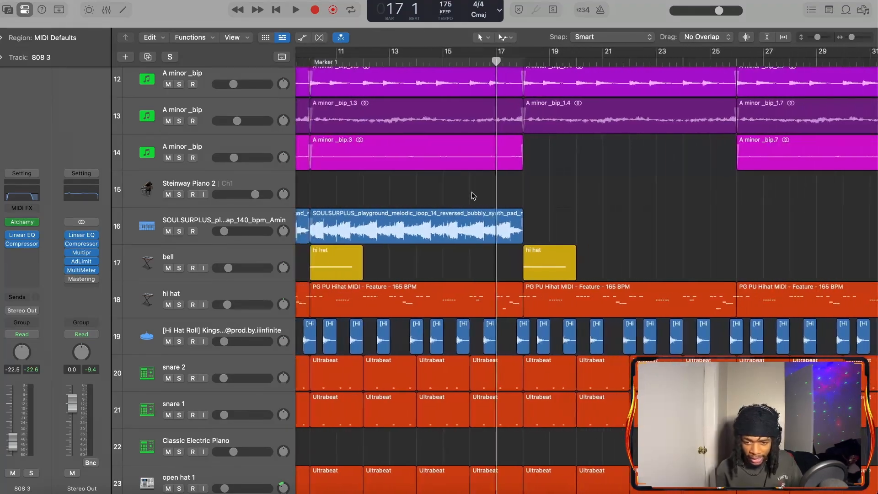
pyautogui.scroll(-10, 473, 195)
pyautogui.scroll(-5, 530, 315)
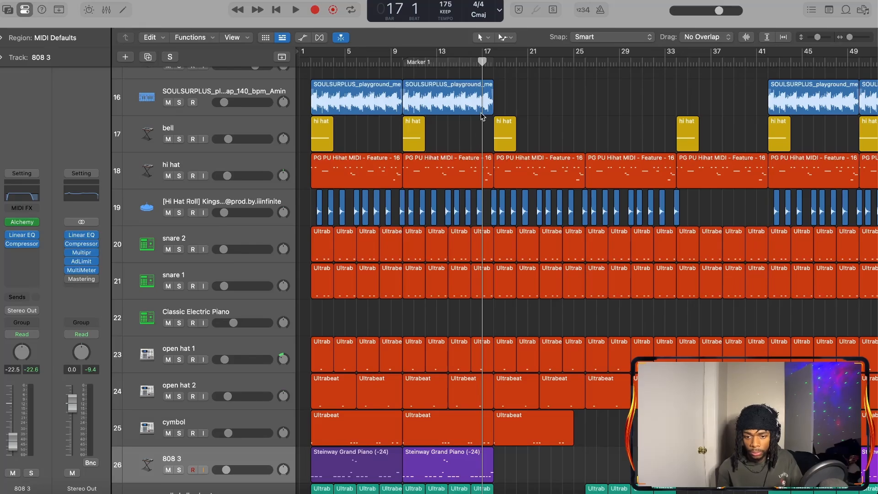
# Play the arrangement from bar 17 to bar 26, following the melody, drum and tag tracks
pyautogui.press('space')
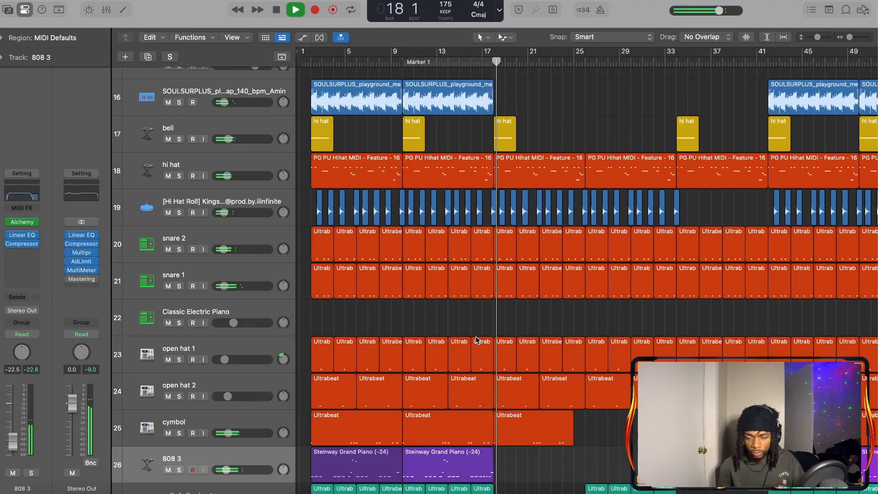
pyautogui.scroll(4, 476, 338)
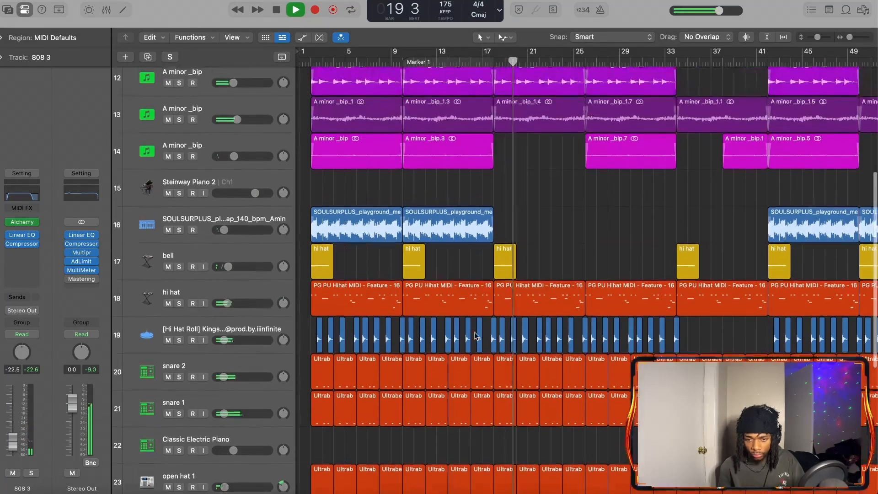
pyautogui.scroll(-3, 476, 336)
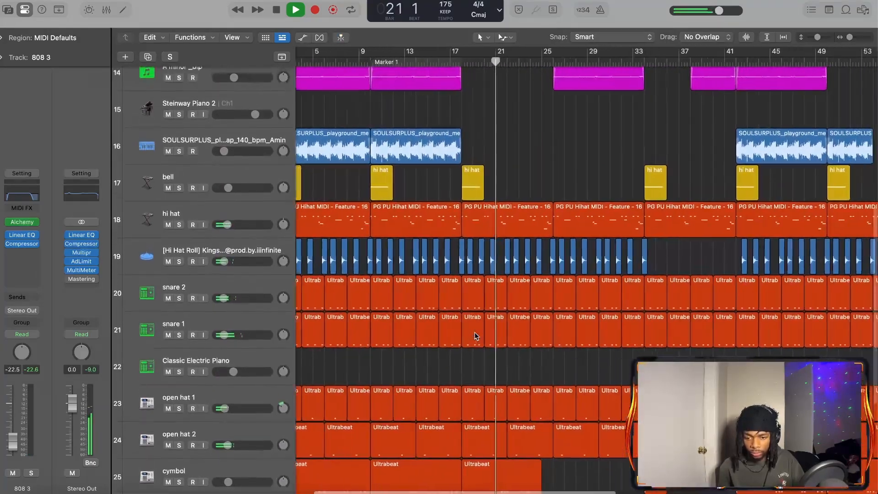
pyautogui.scroll(3, 476, 337)
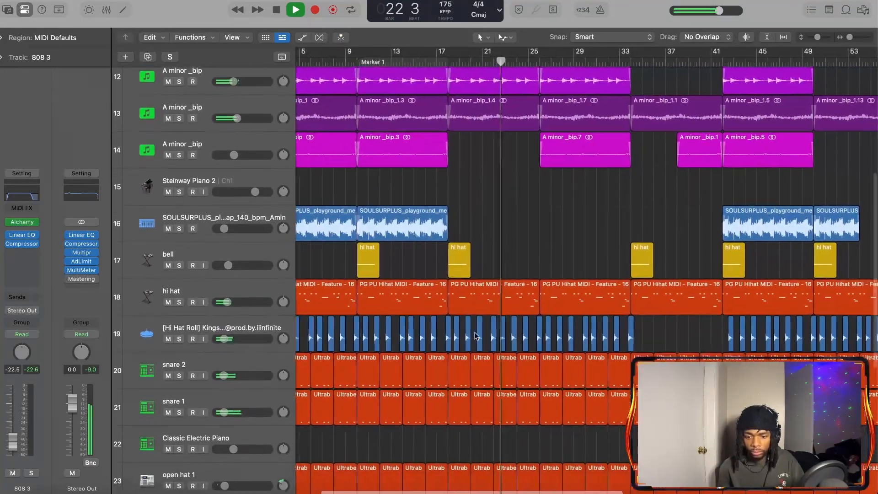
pyautogui.scroll(2, 476, 336)
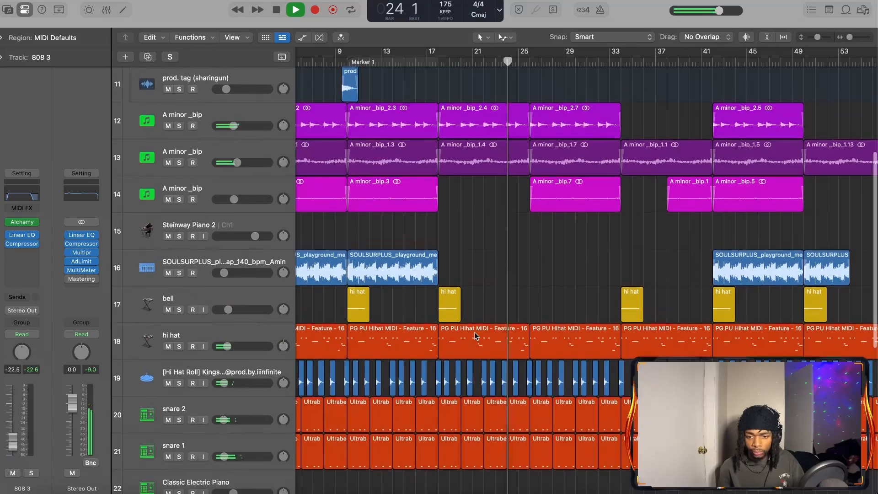
pyautogui.scroll(3, 475, 336)
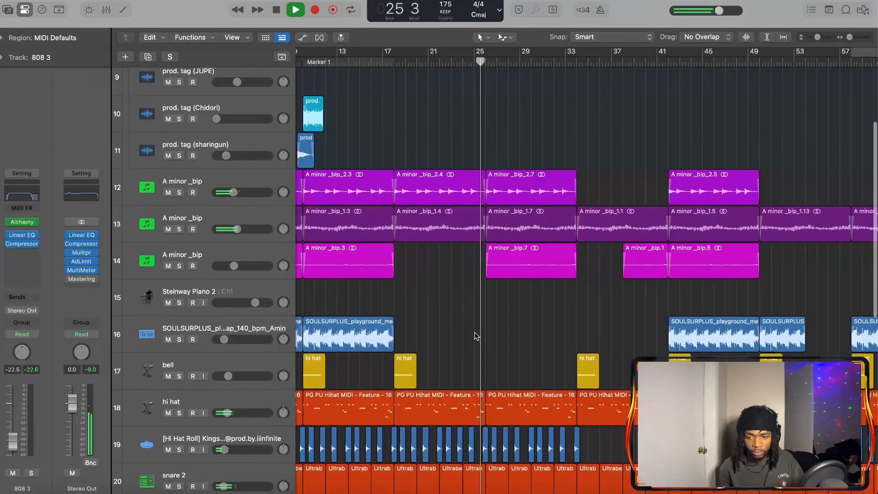
pyautogui.press('space')
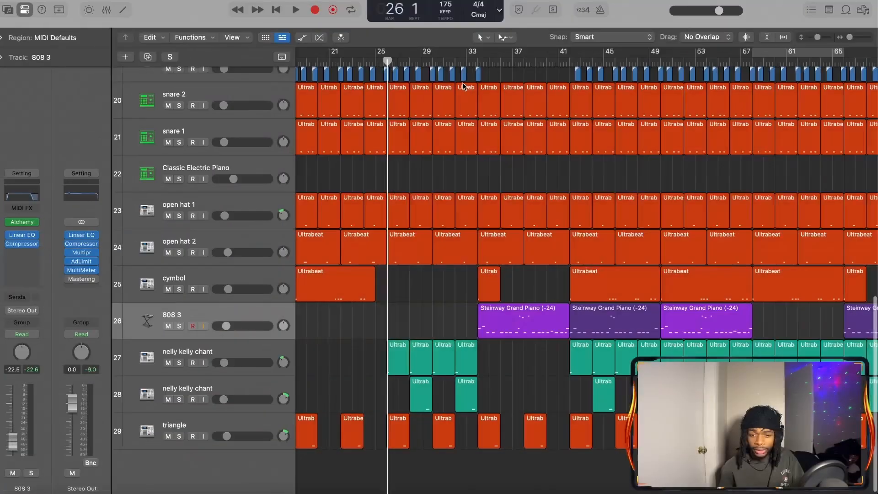
# Open the 808 3 region starting at bar 34 in the Piano Roll and play its notes from bar 33 into bar 42
pyautogui.click(470, 61)
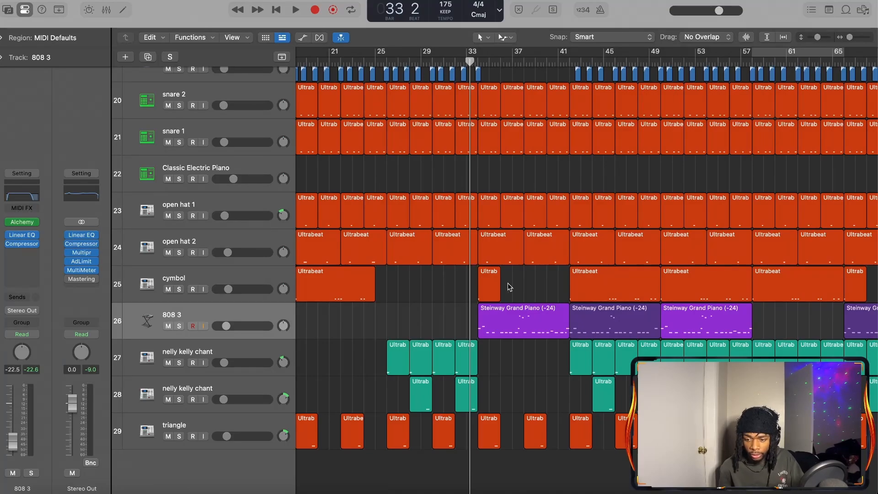
pyautogui.doubleClick(504, 337)
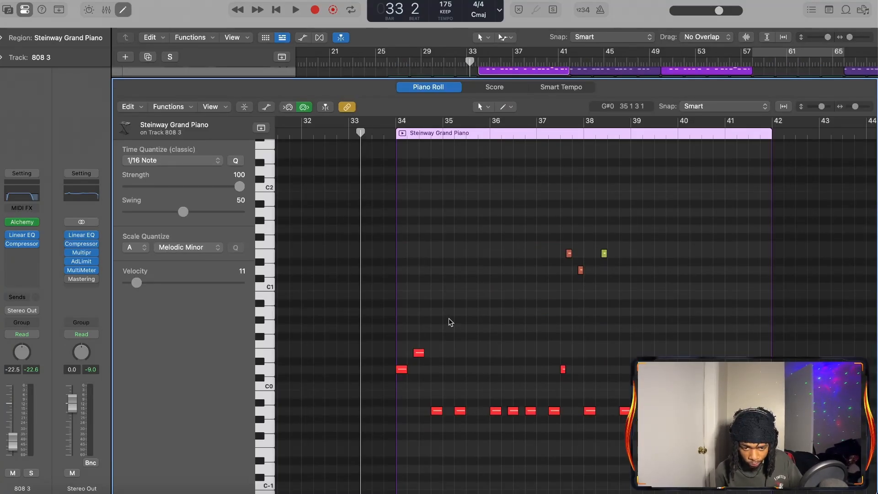
pyautogui.press('space')
pyautogui.scroll(-3, 372, 390)
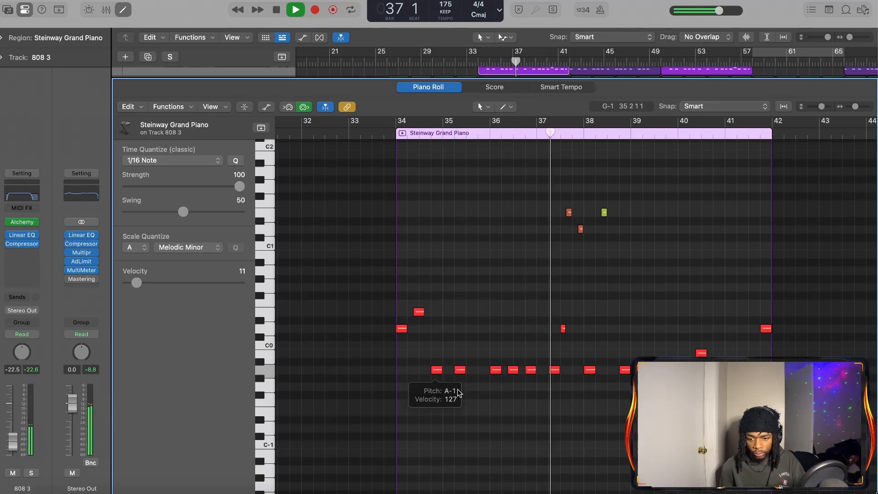
pyautogui.scroll(2, 439, 347)
pyautogui.hscroll(4, 432, 330)
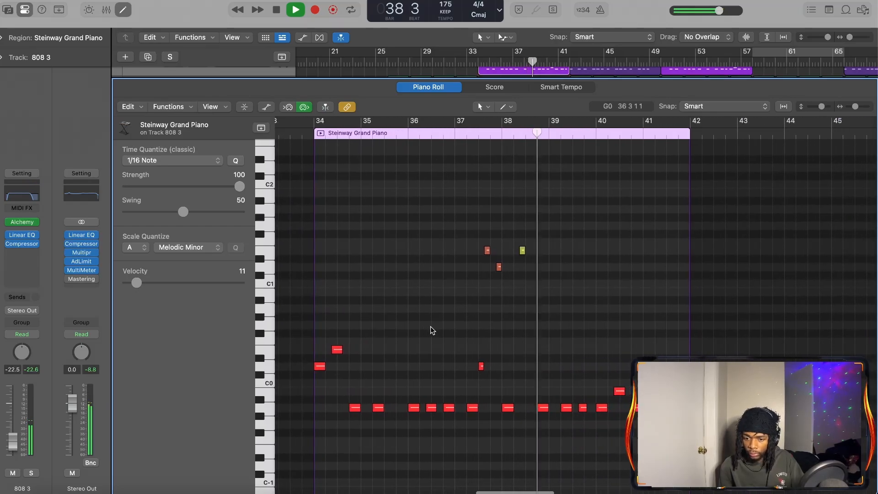
pyautogui.hscroll(4, 431, 330)
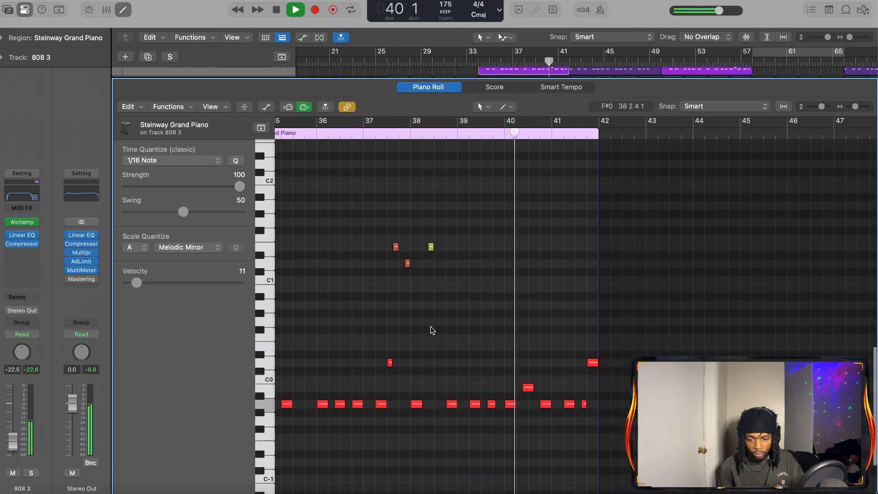
pyautogui.hscroll(2, 431, 330)
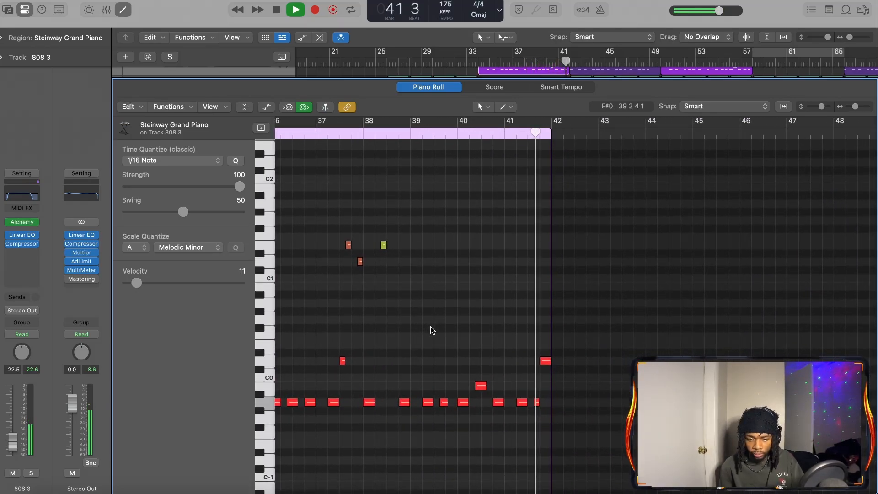
pyautogui.press('space')
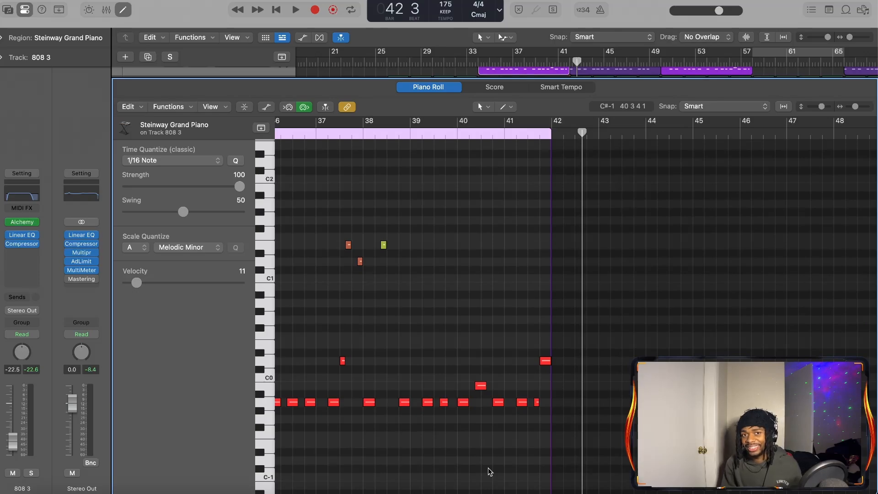
# View the whole 808 note pattern, close the Piano Roll and deselect the 808 region
pyautogui.scroll(-5, 491, 472)
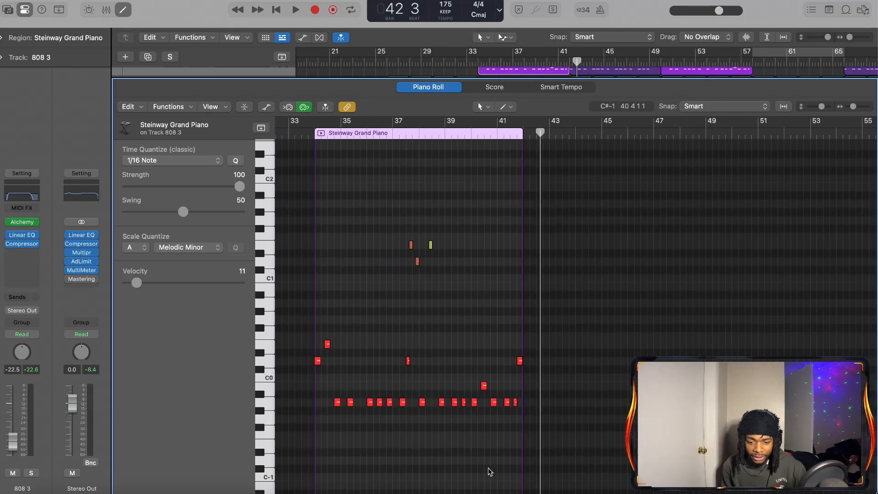
pyautogui.scroll(2, 490, 472)
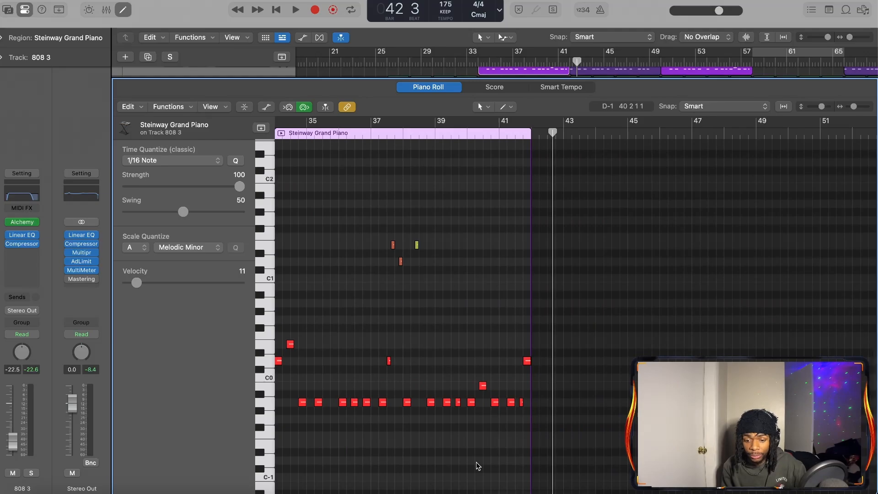
pyautogui.press('e')
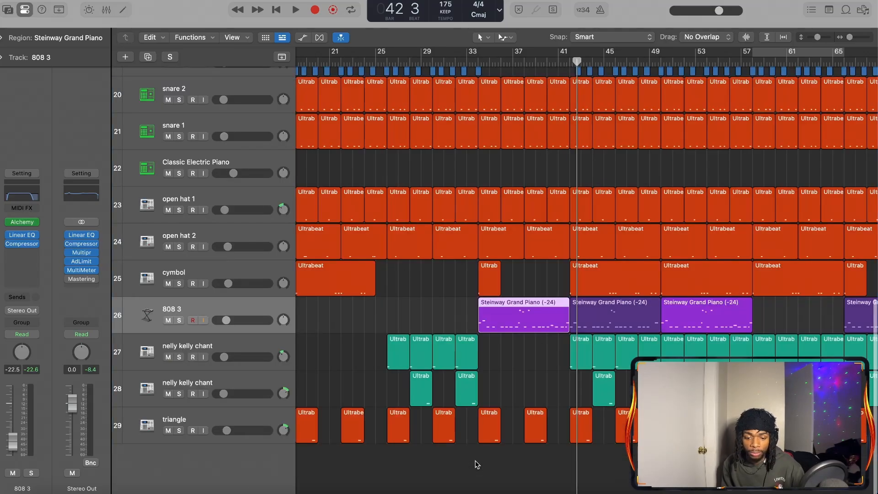
pyautogui.click(538, 380)
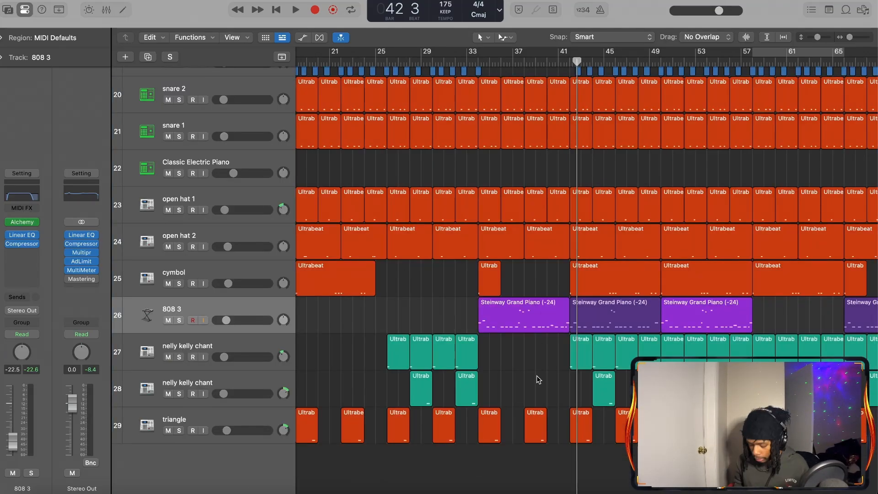
# Compare the opening section's regions with the melody, bell and hi-hat regions around bar 42
pyautogui.hscroll(10, 538, 380)
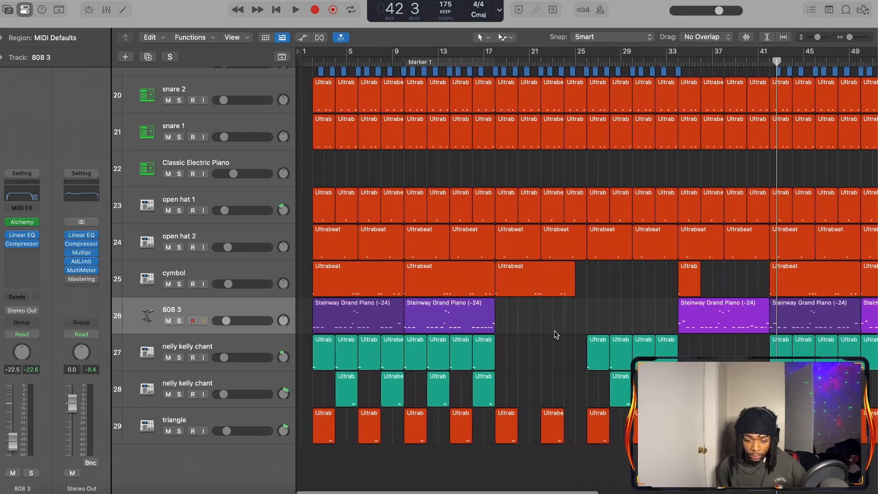
pyautogui.scroll(10, 554, 330)
pyautogui.hscroll(-5, 554, 330)
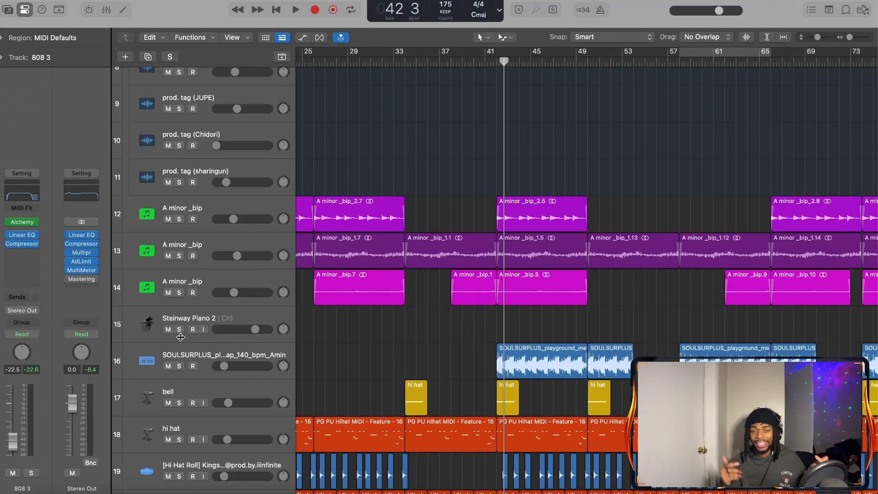